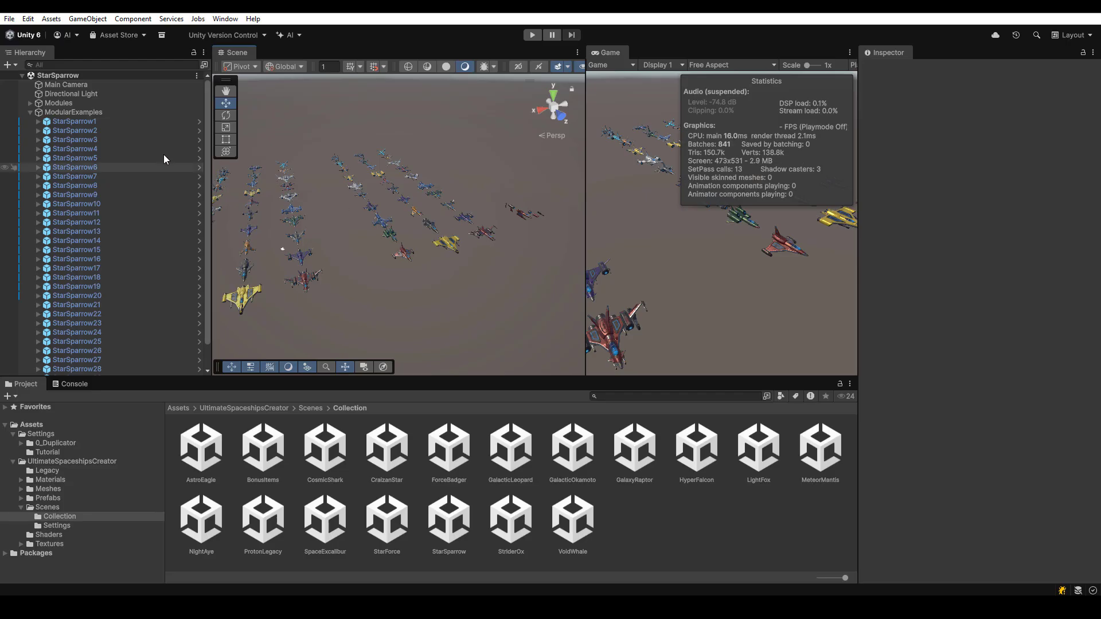
Locate the prefab asset of StarSparrow1 from ModularExamples in the project and open it for isolated prefab editing.
{"action": "left_click", "coordinate": [69, 122]}
{"action": "left_click", "coordinate": [38, 121]}
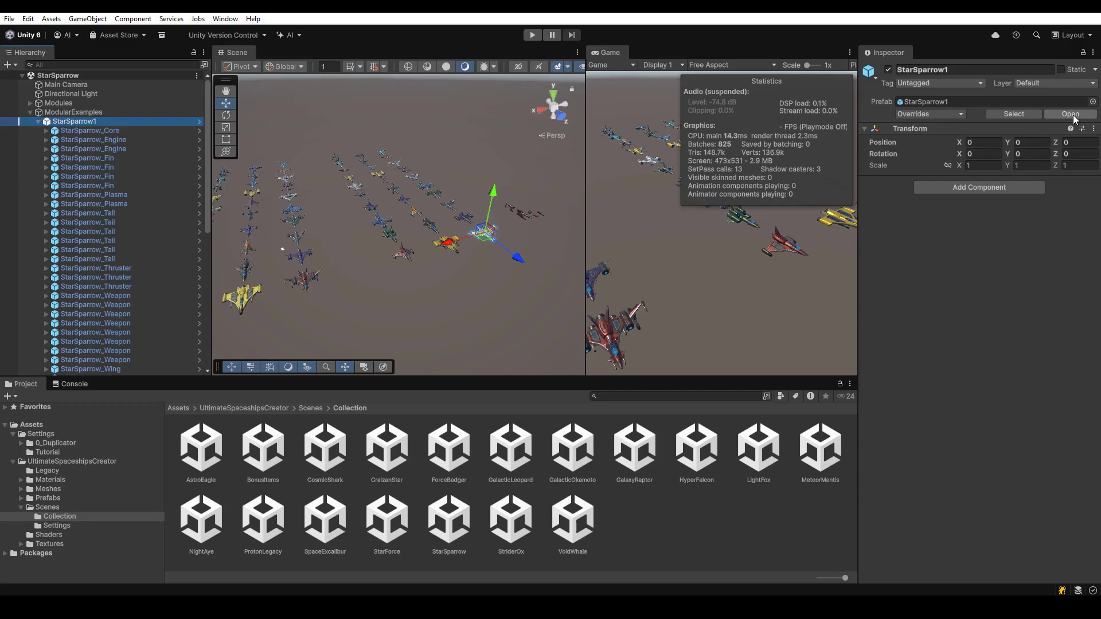
{"action": "left_click", "coordinate": [1023, 113]}
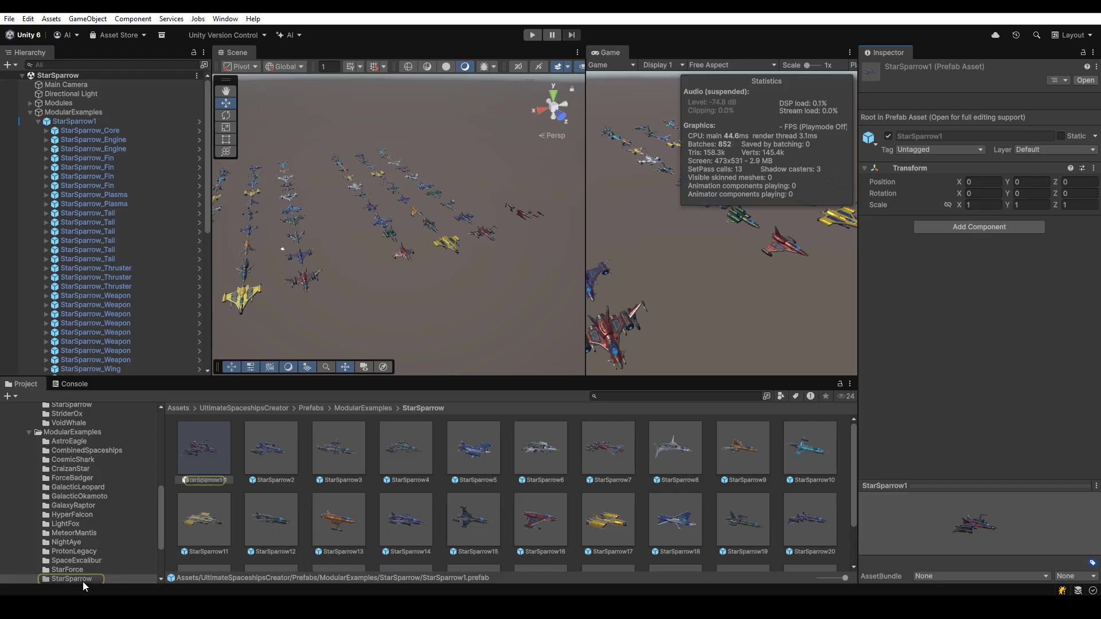
{"action": "left_click", "coordinate": [96, 124]}
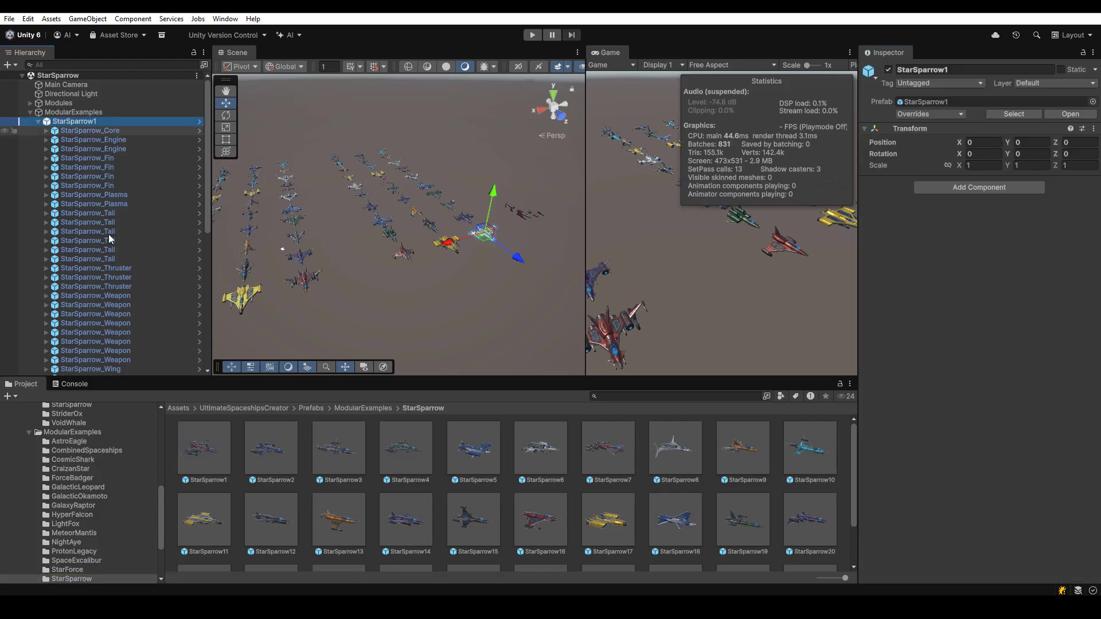
{"action": "double_click", "coordinate": [196, 452]}
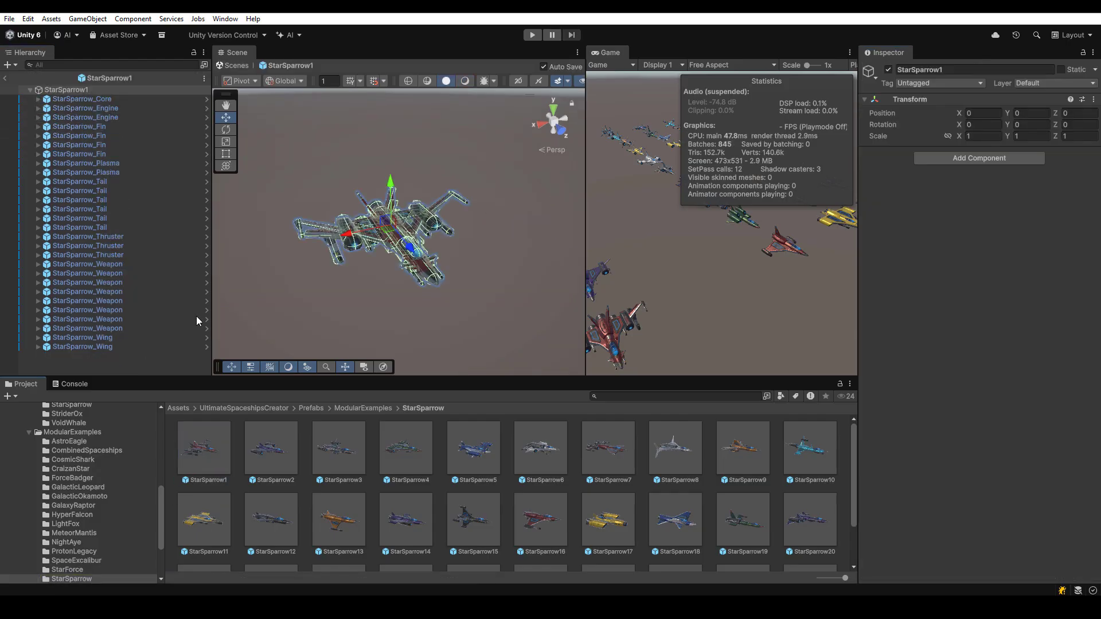
Inspect the separate parts of the StarSparrow1 prefab by selecting a fin, a tail, a weapon and the core.
{"action": "left_click", "coordinate": [81, 98]}
{"action": "left_click", "coordinate": [92, 157]}
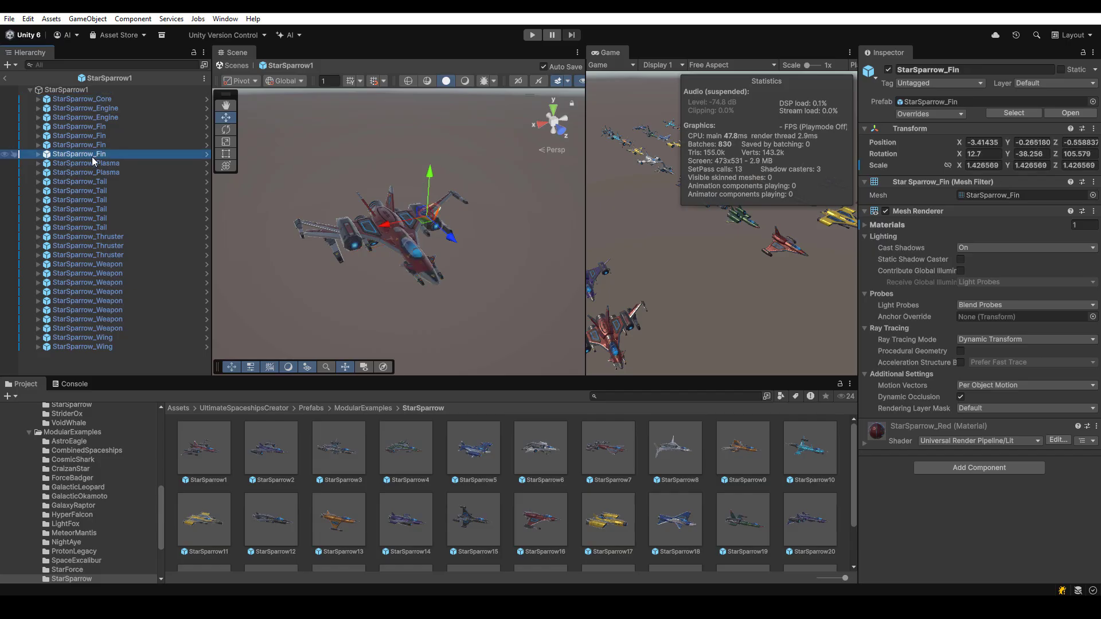
{"action": "left_click", "coordinate": [133, 210]}
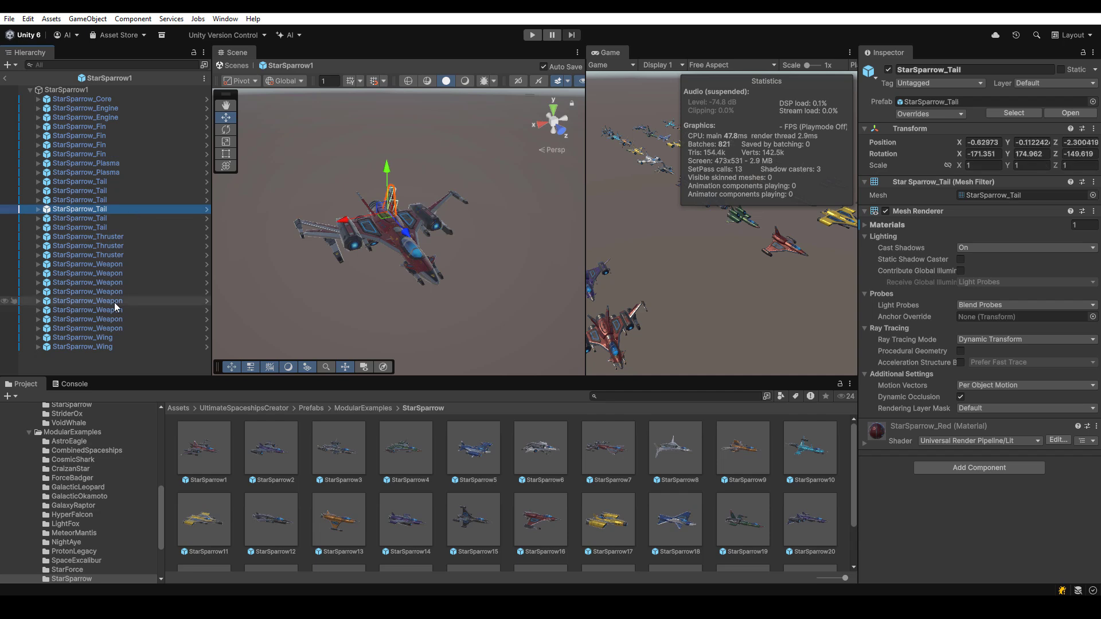
{"action": "left_click", "coordinate": [115, 301]}
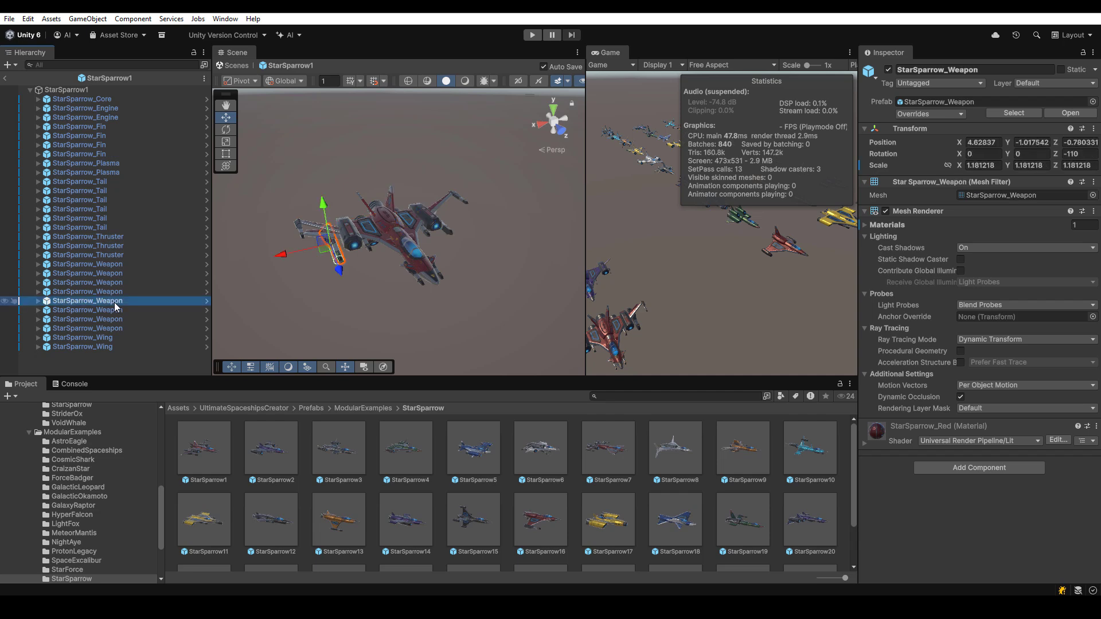
{"action": "left_click", "coordinate": [114, 99]}
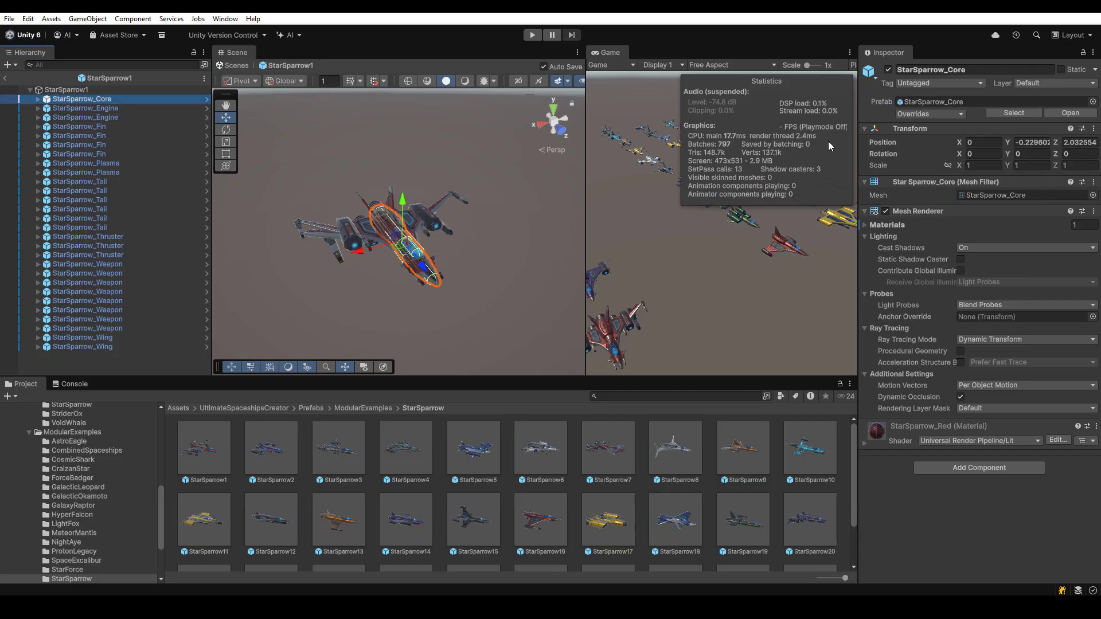
Locate the core's source prefab, then browse the AstroEagle and StarSparrow module folders and select the StarSparrow_Engine prefab.
{"action": "left_click", "coordinate": [1013, 112]}
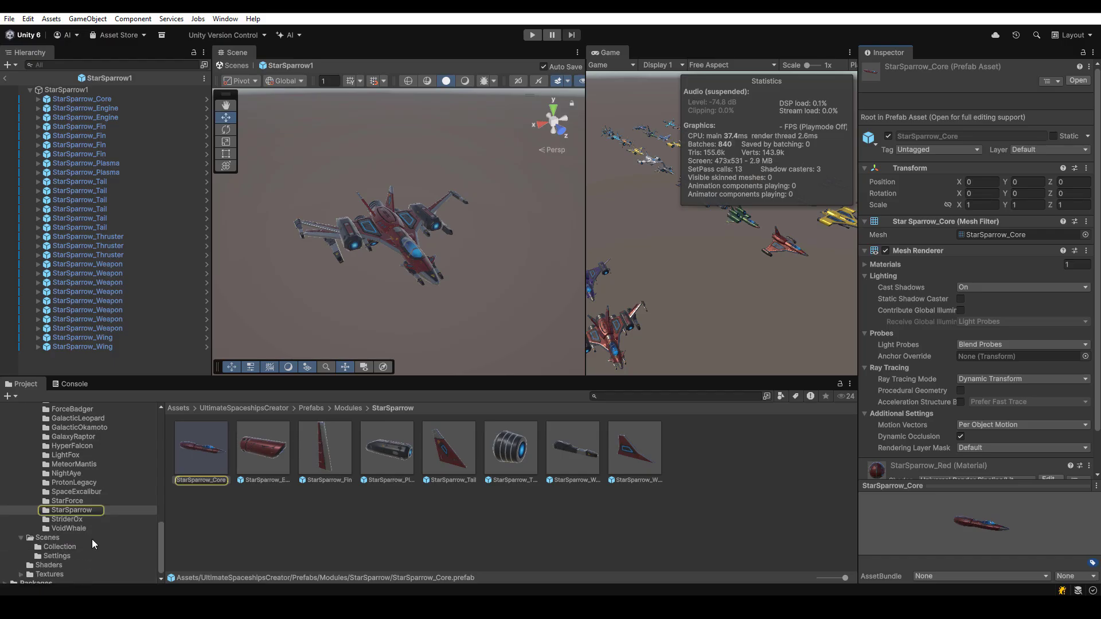
{"action": "scroll", "coordinate": [64, 505], "scroll_direction": "up", "scroll_amount": 10}
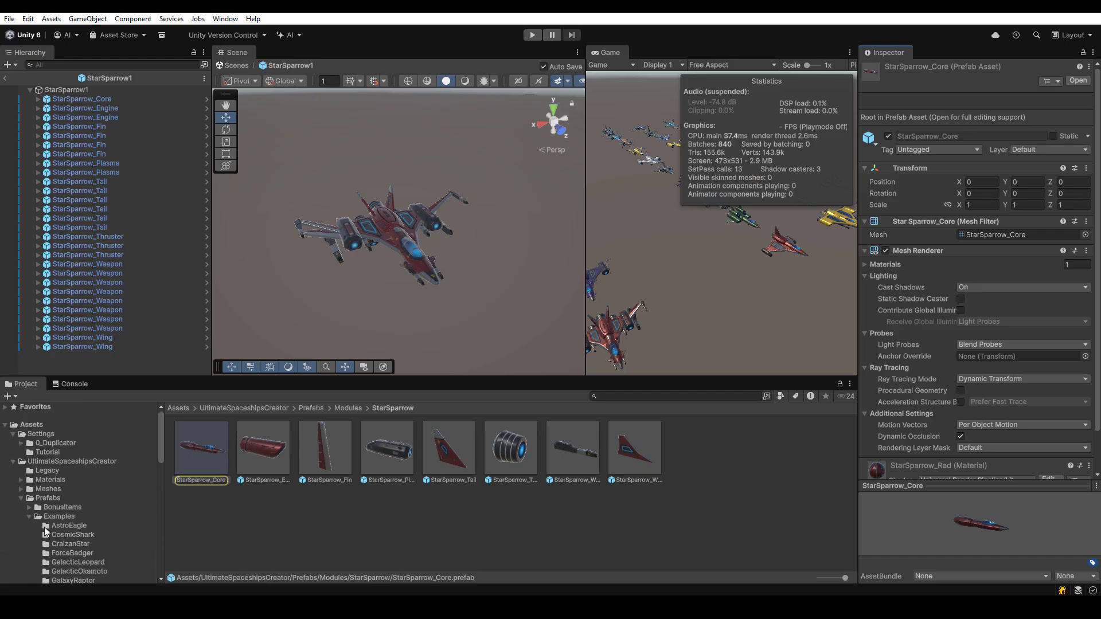
{"action": "left_click", "coordinate": [55, 499]}
{"action": "scroll", "coordinate": [60, 504], "scroll_direction": "down", "scroll_amount": 10}
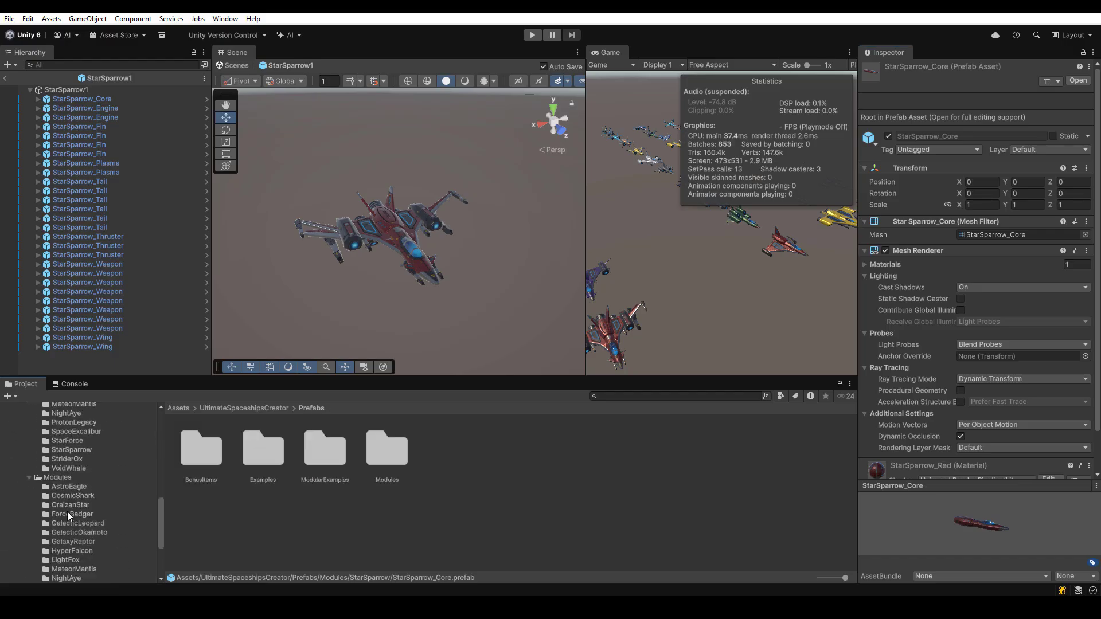
{"action": "left_click", "coordinate": [78, 491]}
{"action": "scroll", "coordinate": [72, 528], "scroll_direction": "down", "scroll_amount": 3}
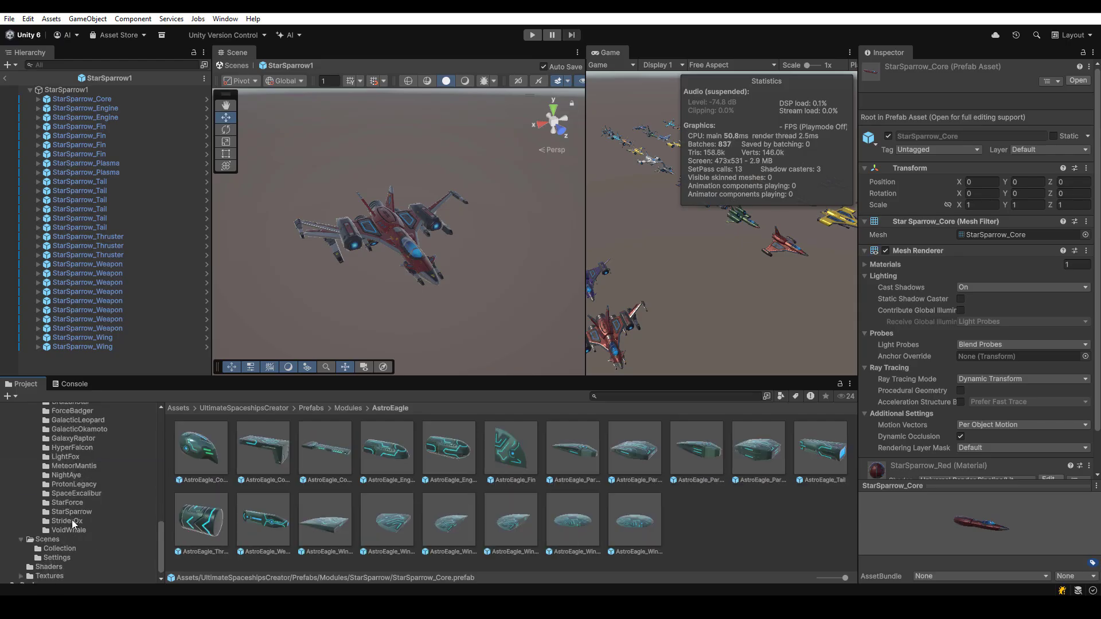
{"action": "left_click", "coordinate": [71, 513]}
{"action": "left_click", "coordinate": [264, 443]}
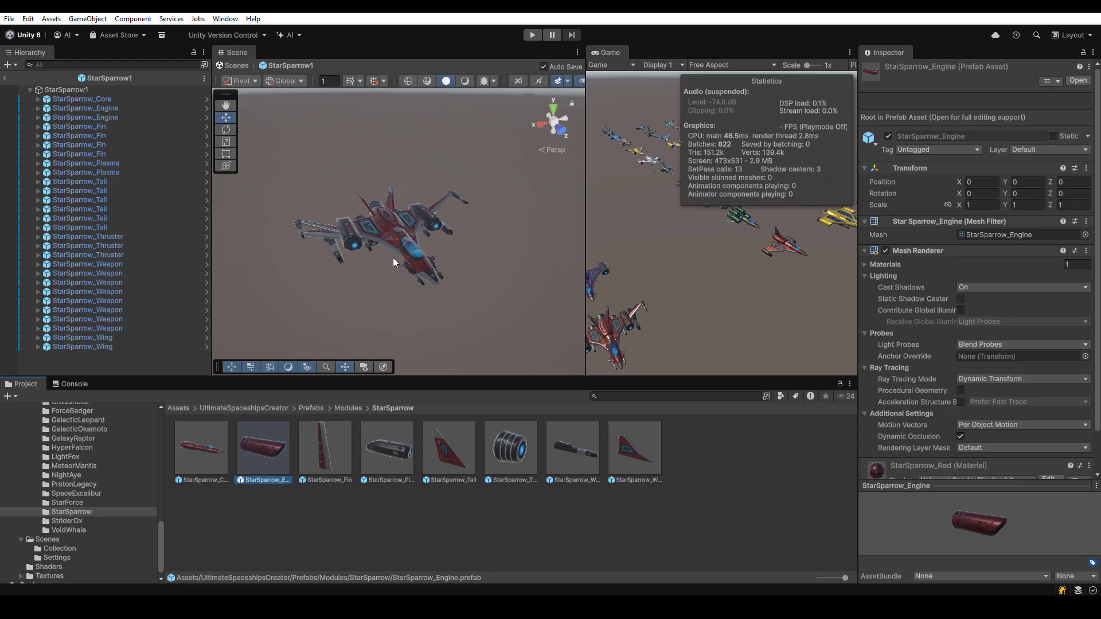
Locate the source prefab assets of the ship's first StarSparrow_Fin and first StarSparrow_Weapon.
{"action": "left_click_drag", "start_coordinate": [393, 261], "coordinate": [356, 328], "text": "alt"}
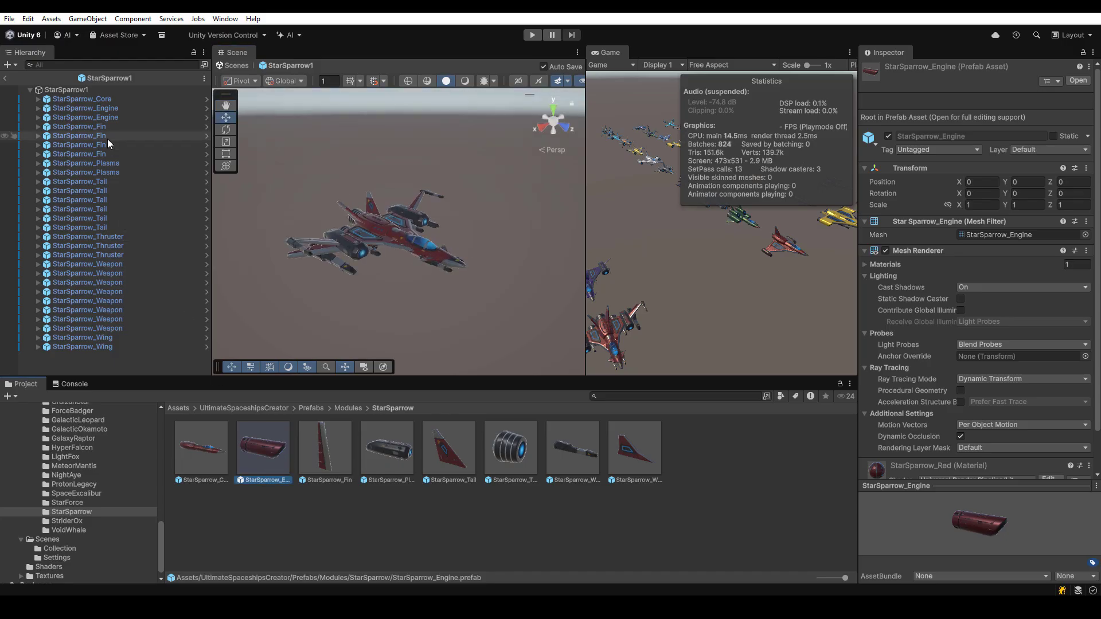
{"action": "left_click", "coordinate": [86, 126]}
{"action": "left_click", "coordinate": [1017, 117]}
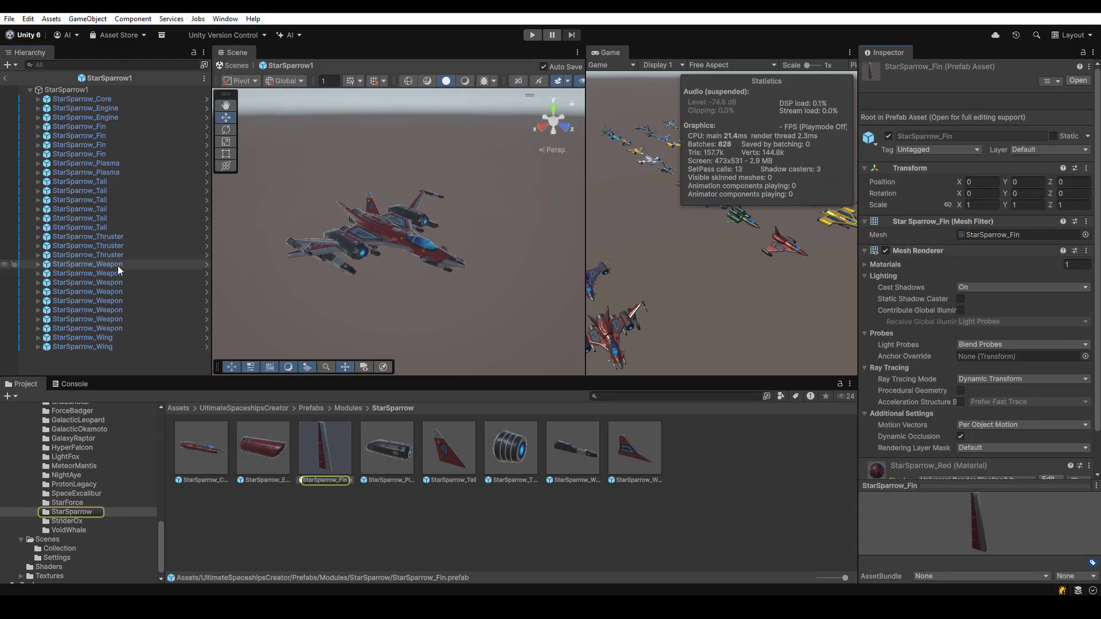
{"action": "left_click", "coordinate": [86, 264]}
{"action": "left_click", "coordinate": [1013, 114]}
{"action": "left_click", "coordinate": [415, 303]}
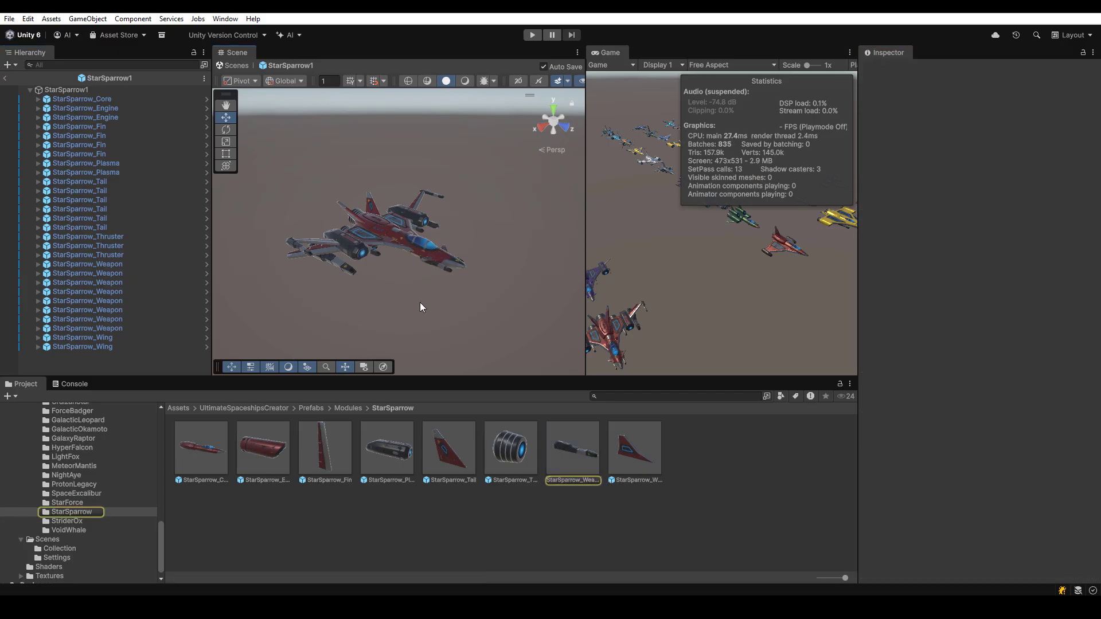
Leave prefab editing, then select and frame the modular StarSparrow1 ship in the scene.
{"action": "left_click", "coordinate": [4, 78]}
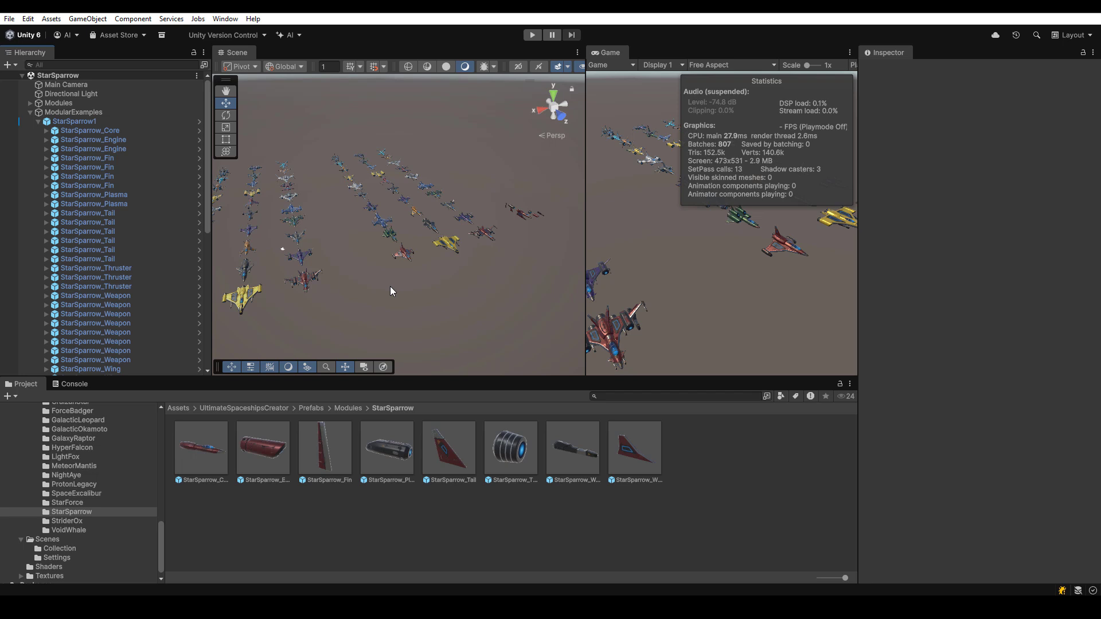
{"action": "left_click", "coordinate": [482, 233]}
{"action": "key", "text": "f"}
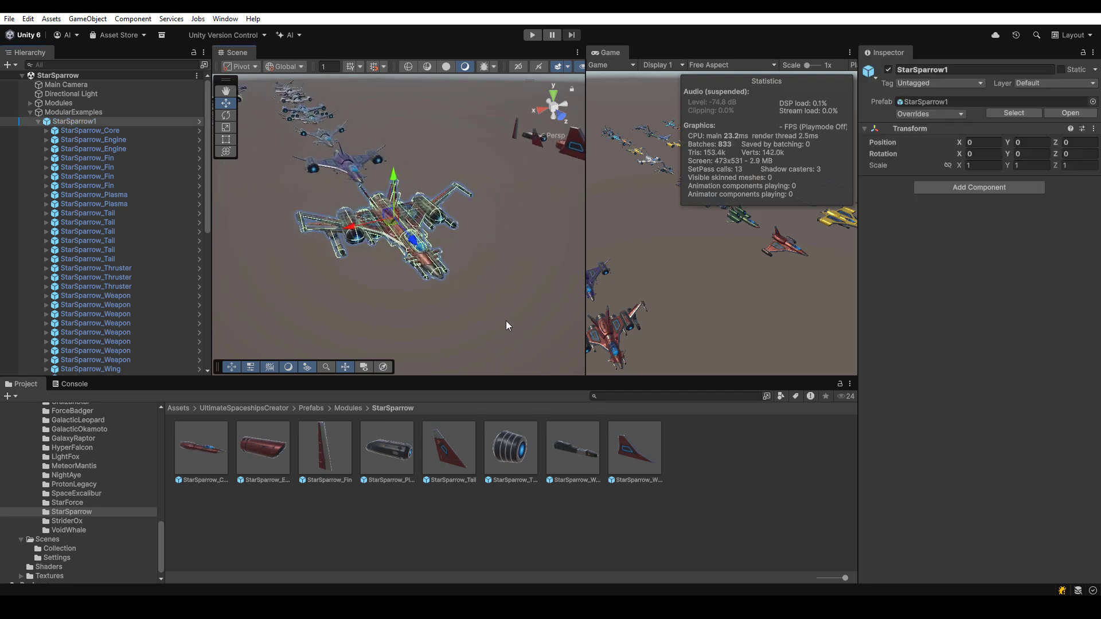
Select the single-mesh StarSparrow1 ship from the Examples group and locate its mesh asset in the project.
{"action": "left_click", "coordinate": [505, 319]}
{"action": "right_click_drag", "start_coordinate": [503, 306], "coordinate": [337, 285], "text": "alt"}
{"action": "middle_click_drag", "start_coordinate": [337, 285], "coordinate": [478, 273]}
{"action": "right_click_drag", "start_coordinate": [478, 272], "coordinate": [336, 276], "text": "alt"}
{"action": "middle_click_drag", "start_coordinate": [516, 229], "coordinate": [447, 278]}
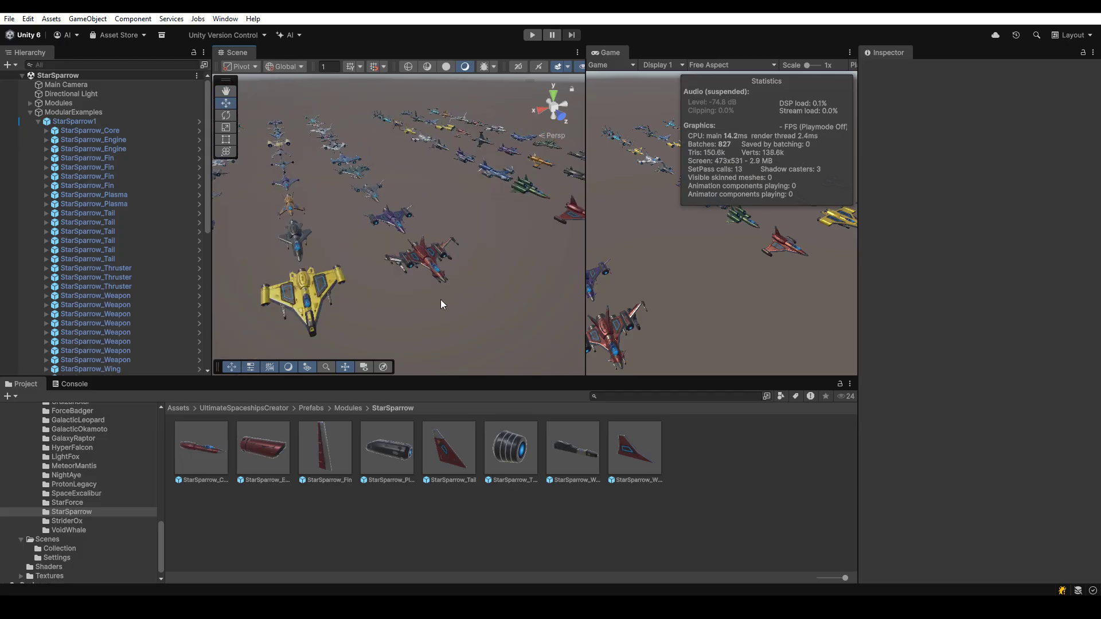
{"action": "left_click", "coordinate": [431, 257]}
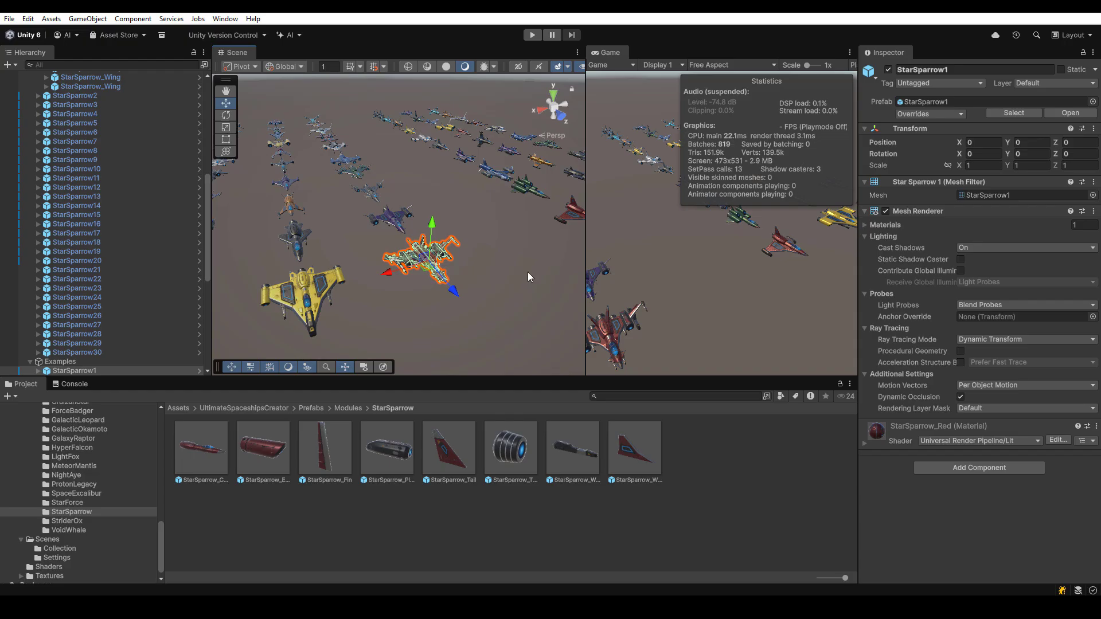
{"action": "left_click", "coordinate": [978, 195]}
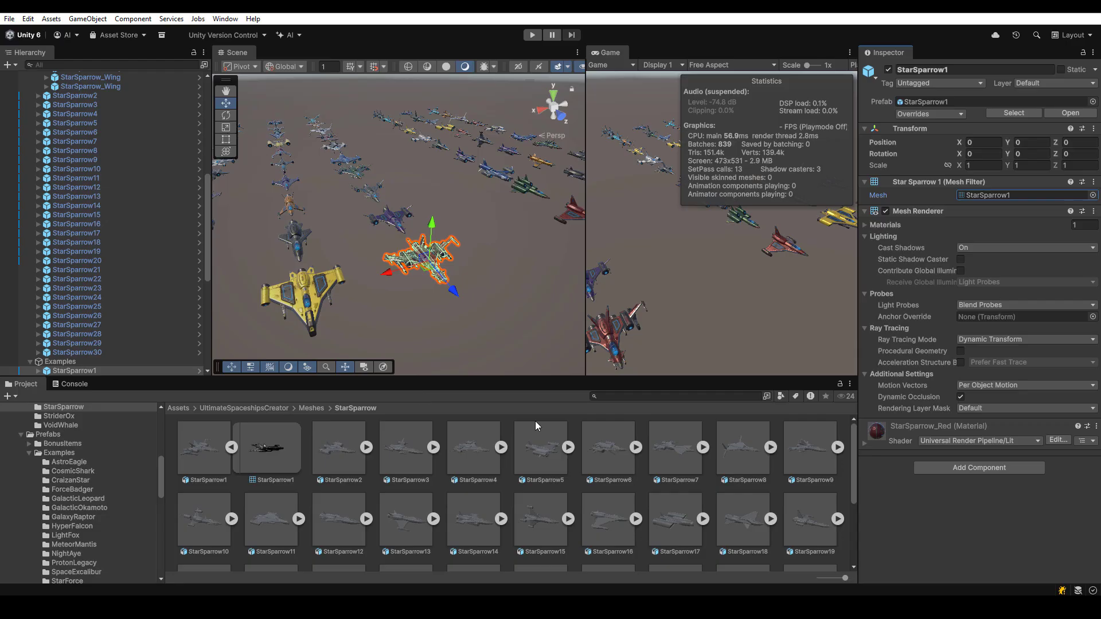
Select the modular StarSparrow1 ship again and inspect its core and first engine as separate mesh objects.
{"action": "middle_click_drag", "start_coordinate": [498, 260], "coordinate": [407, 253]}
{"action": "scroll", "coordinate": [275, 287], "scroll_direction": "down", "scroll_amount": 3}
{"action": "left_click", "coordinate": [436, 248]}
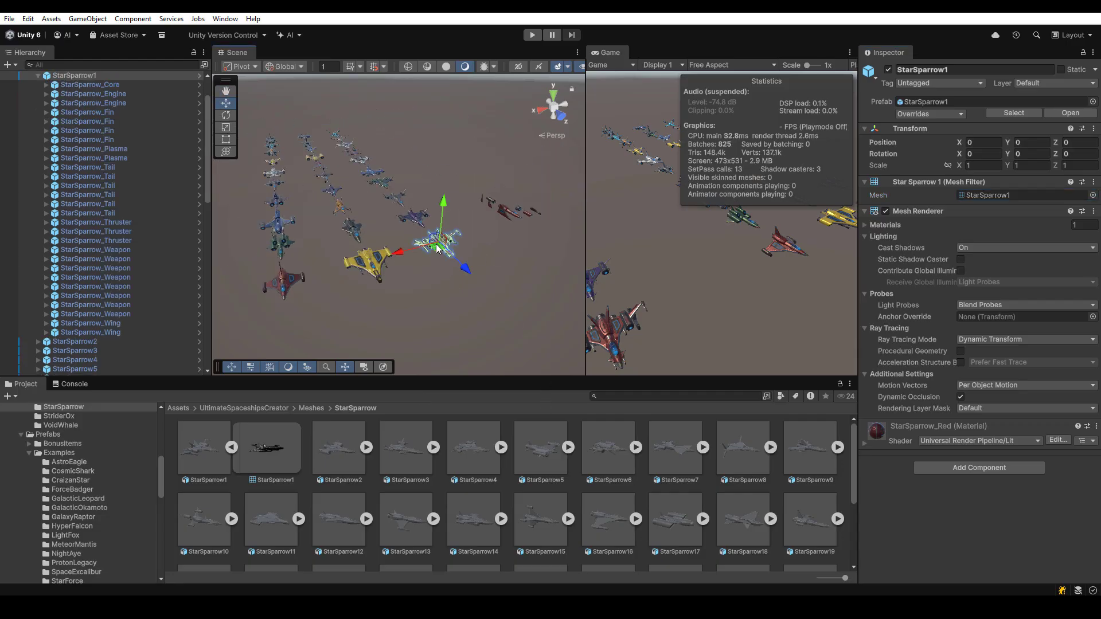
{"action": "left_click", "coordinate": [82, 86]}
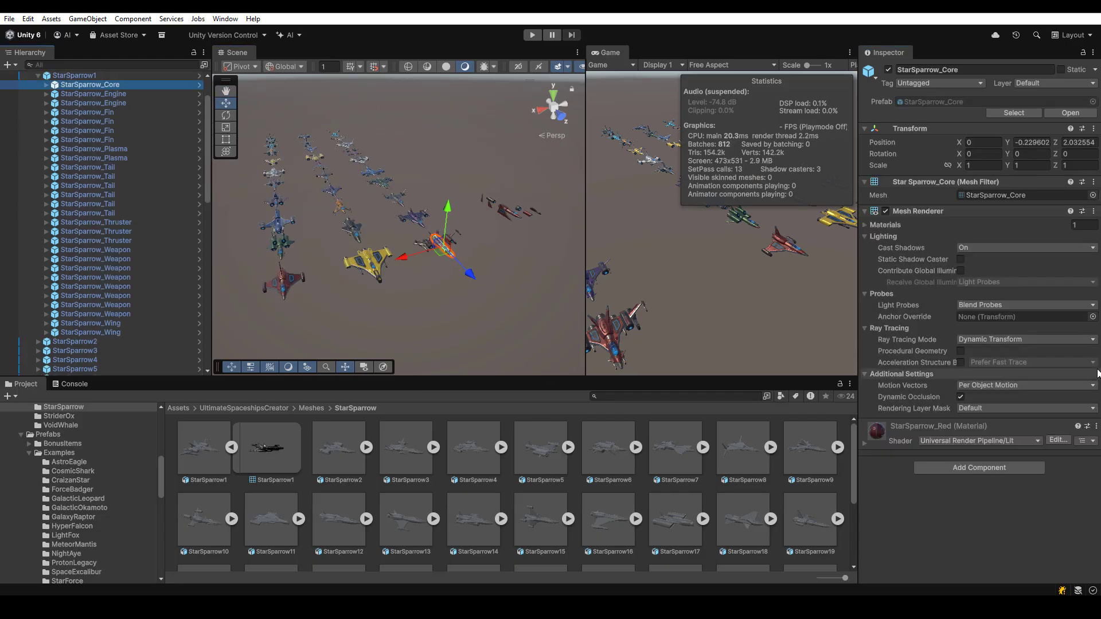
{"action": "left_click", "coordinate": [115, 95]}
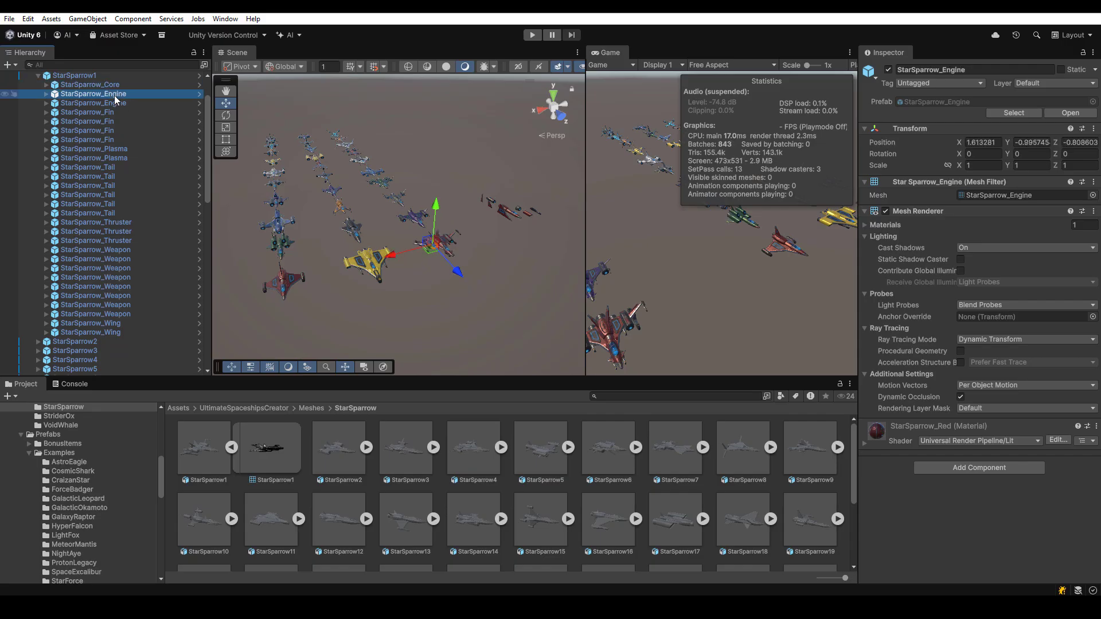
{"action": "key", "text": "Up"}
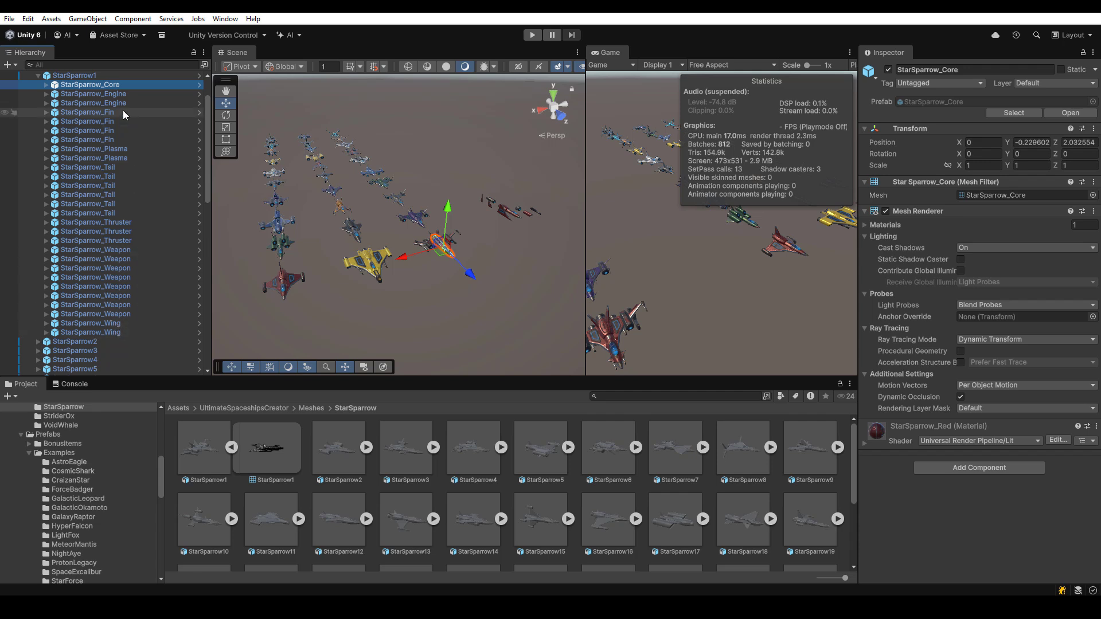
Collapse the modular StarSparrow1 and select StarSparrow1 in the Examples group to compare its components.
{"action": "left_click", "coordinate": [38, 75]}
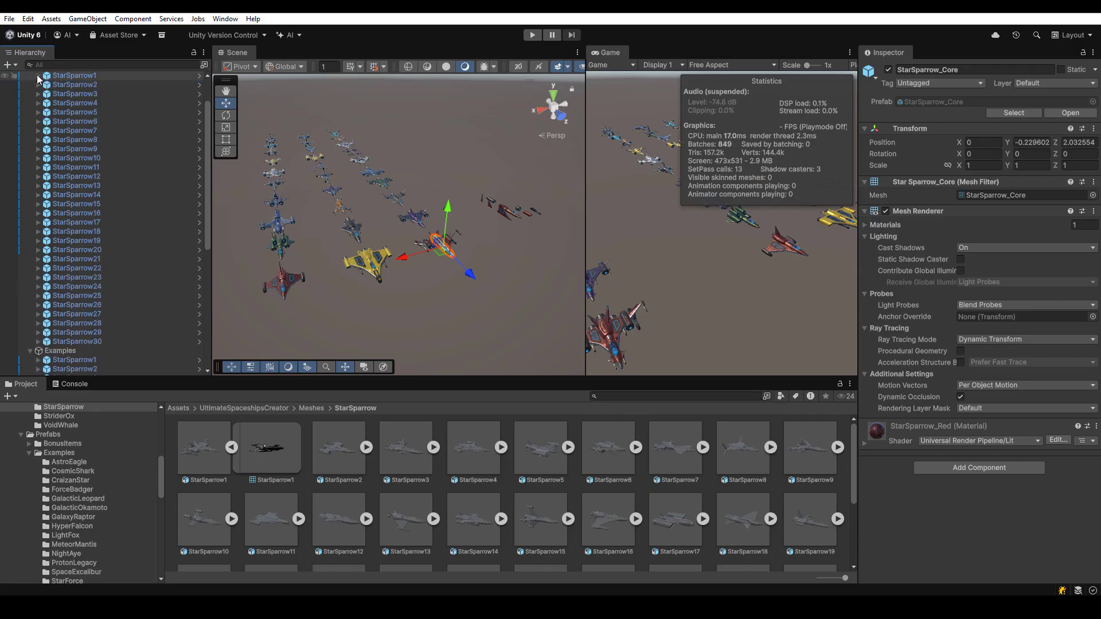
{"action": "scroll", "coordinate": [73, 319], "scroll_direction": "down", "scroll_amount": 6}
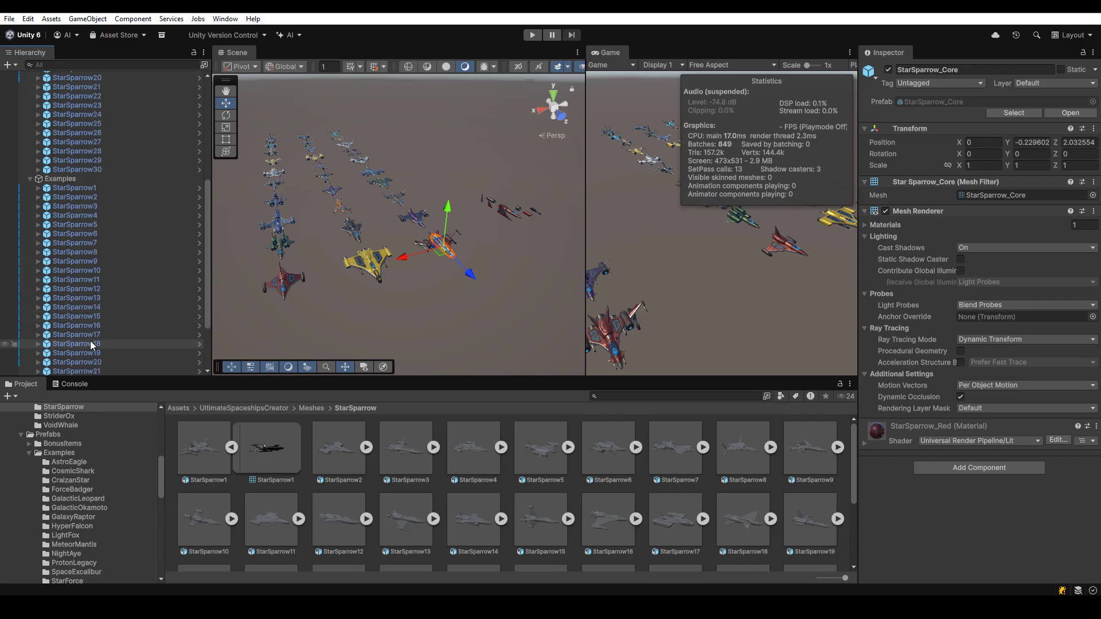
{"action": "left_click", "coordinate": [91, 188]}
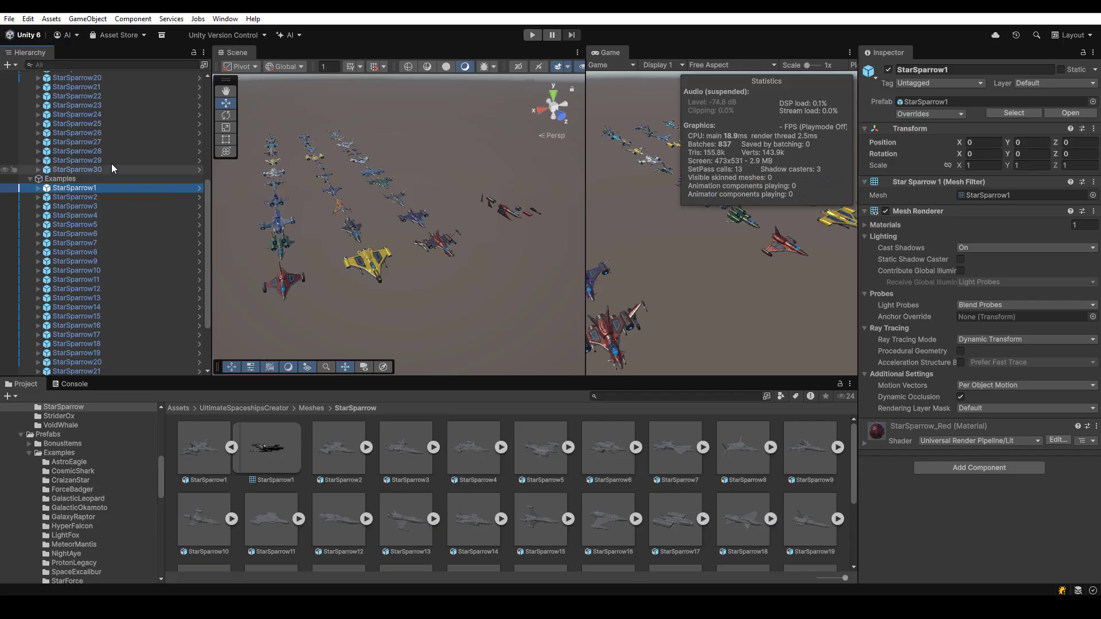
Open the DuplicatorForTutorial scene from the Settings/Tutorial folder.
{"action": "scroll", "coordinate": [98, 456], "scroll_direction": "up", "scroll_amount": 8}
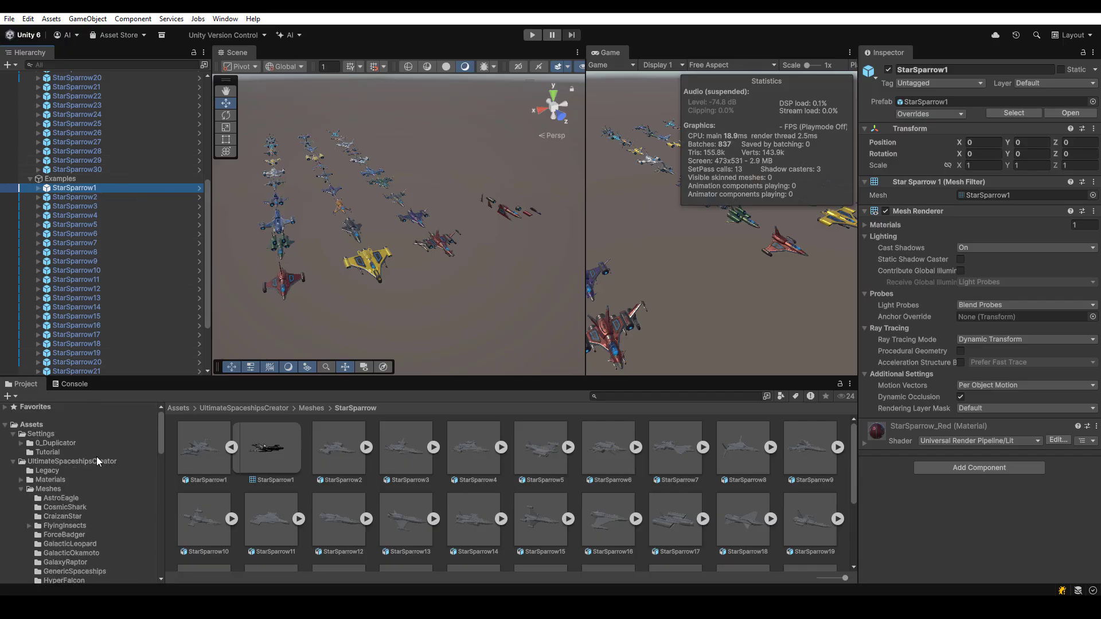
{"action": "left_click", "coordinate": [78, 444]}
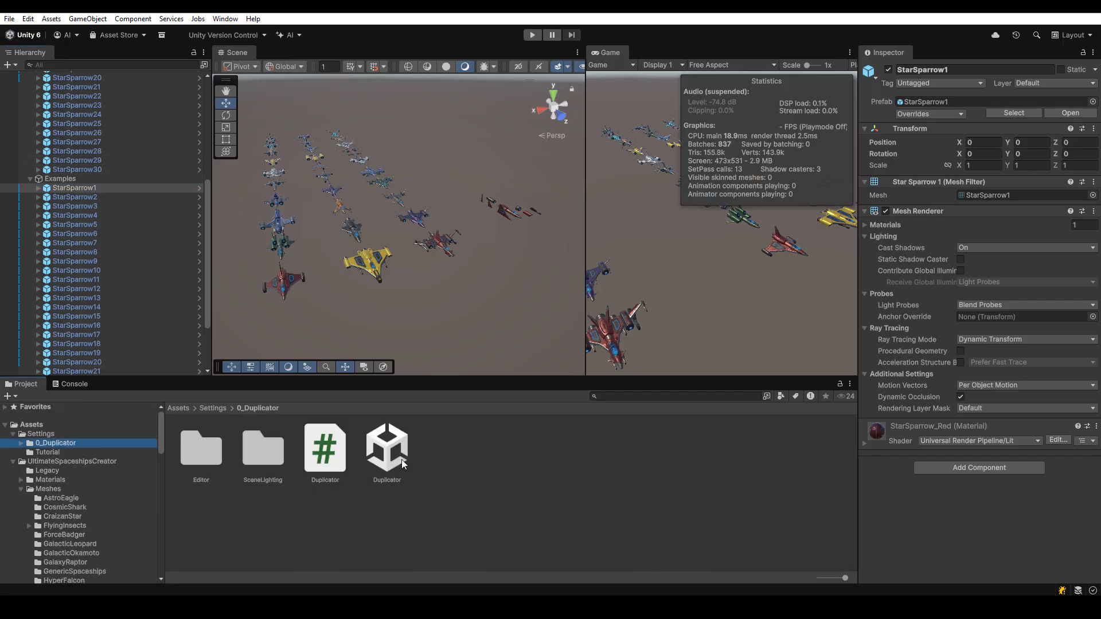
{"action": "left_click", "coordinate": [88, 451]}
{"action": "left_click", "coordinate": [220, 442]}
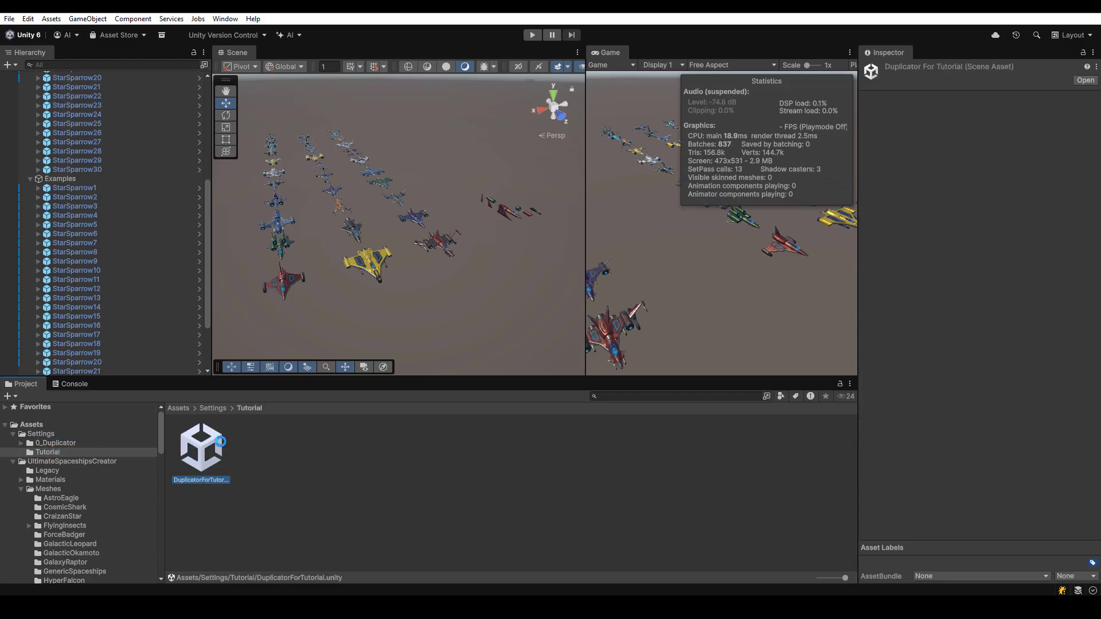
{"action": "double_click", "coordinate": [220, 443]}
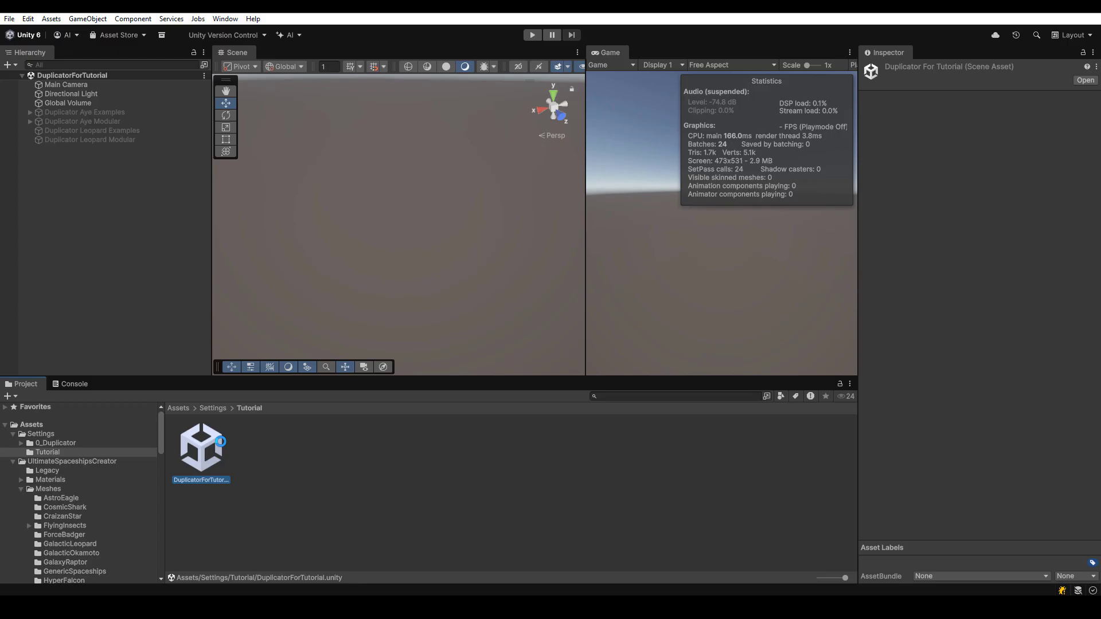
Activate the Duplicator Aye Examples object and show its Duplicator script settings.
{"action": "left_click", "coordinate": [73, 114]}
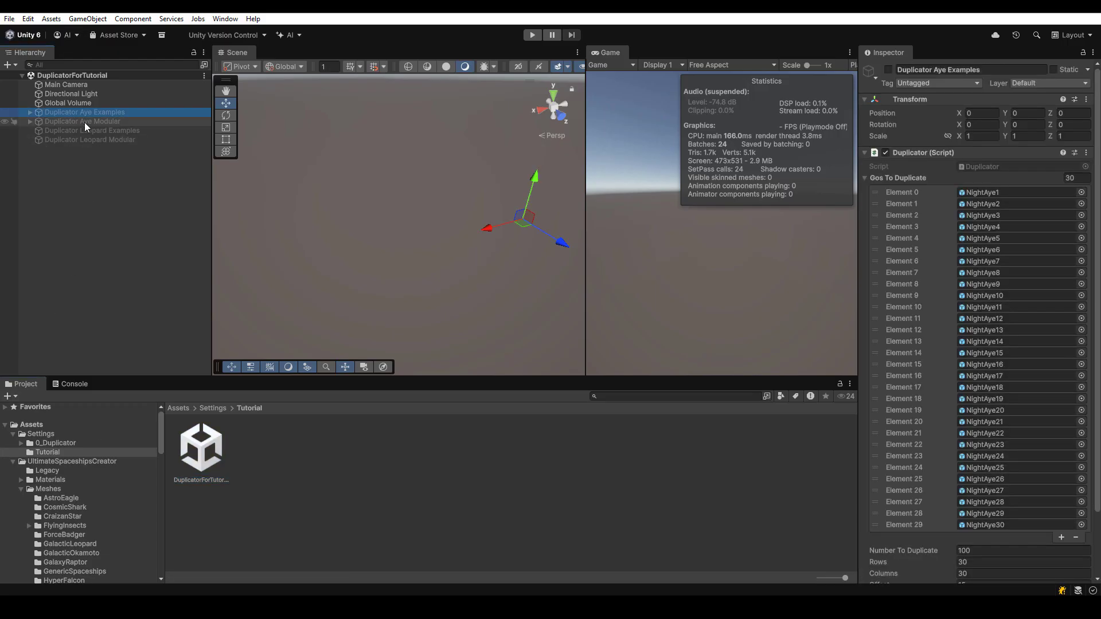
{"action": "key", "text": "alt+shift+a"}
{"action": "left_click", "coordinate": [473, 276]}
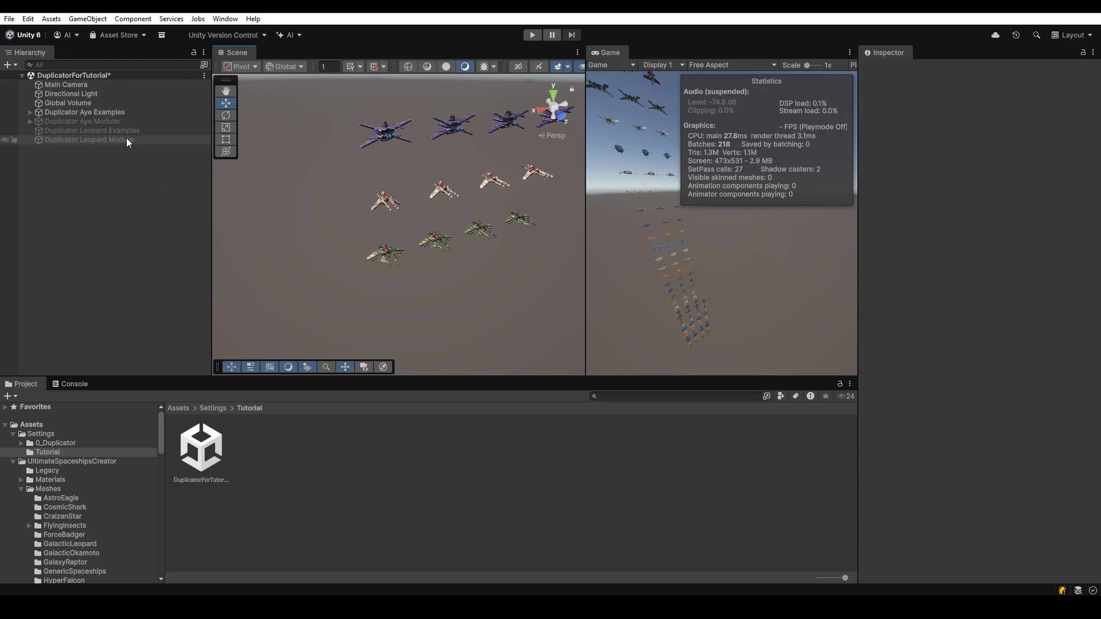
{"action": "left_click", "coordinate": [93, 113]}
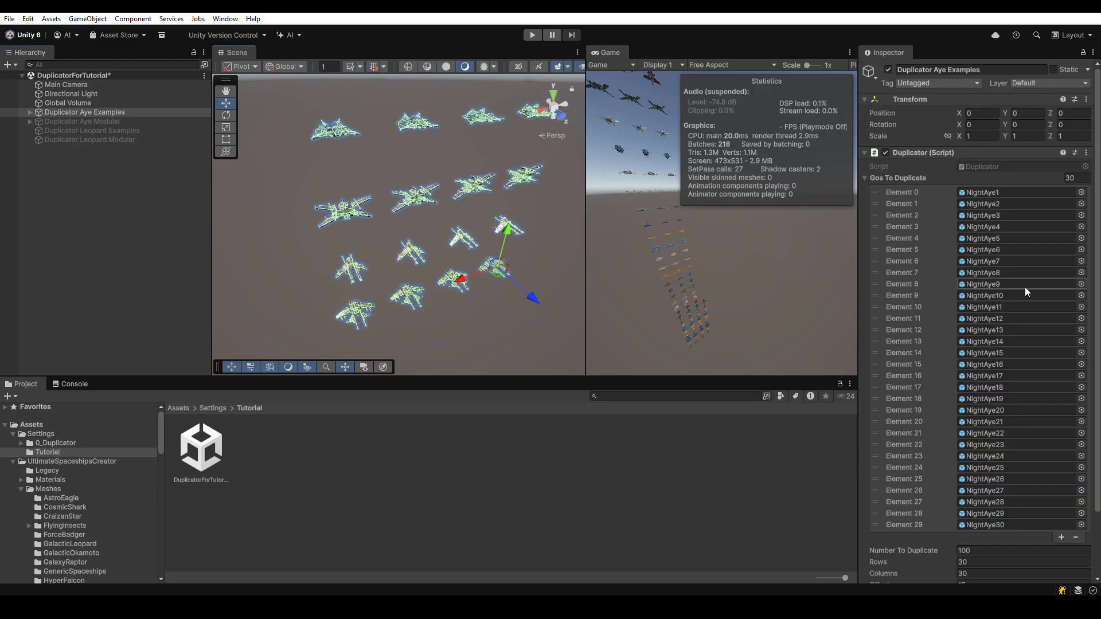
Review the Duplicator settings of Duplicator Aye Examples and run the scene briefly to read its rendering statistics.
{"action": "scroll", "coordinate": [1004, 513], "scroll_direction": "down", "scroll_amount": 3}
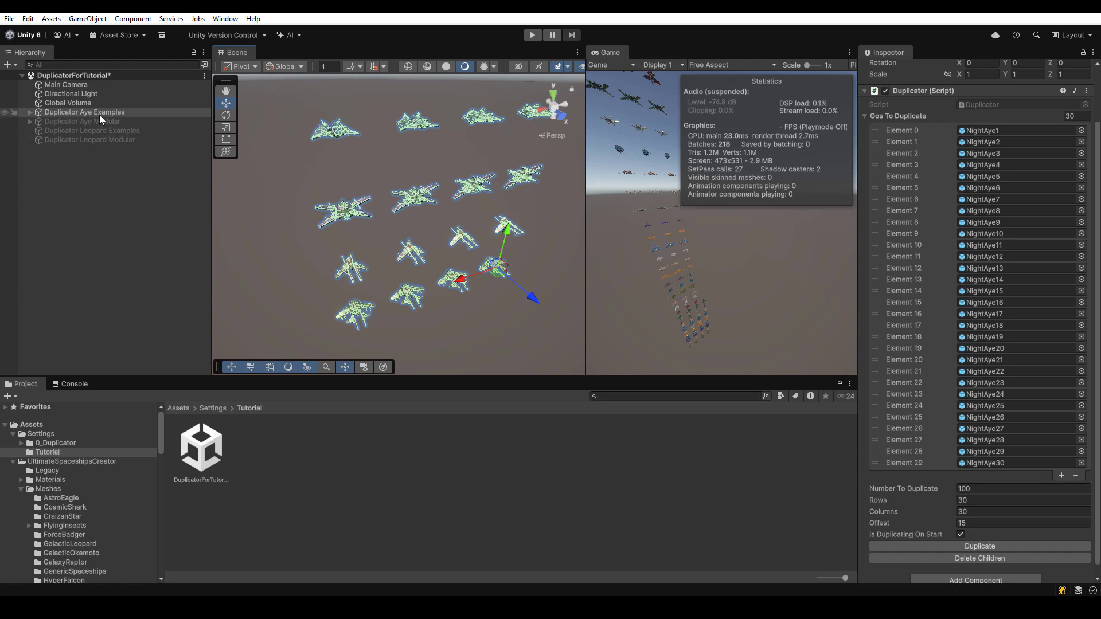
{"action": "scroll", "coordinate": [1014, 239], "scroll_direction": "up", "scroll_amount": 3}
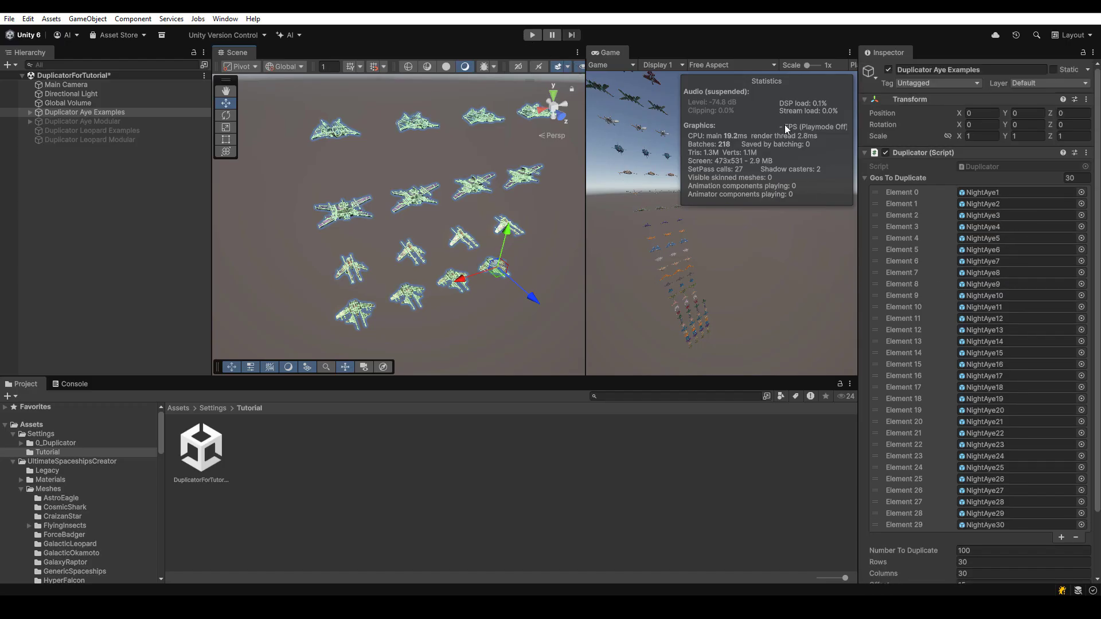
{"action": "left_click", "coordinate": [531, 35]}
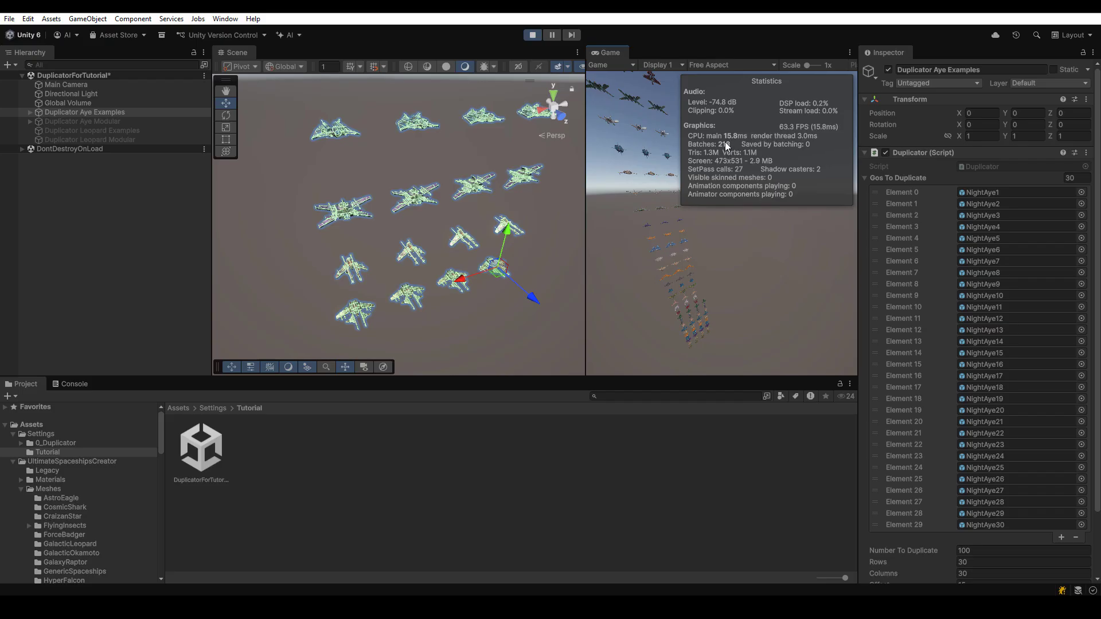
{"action": "left_click", "coordinate": [532, 35]}
Activate Duplicator Aye Modular, deactivate Duplicator Aye Examples, and test-run the scene to read the modular ships' rendering statistics.
{"action": "left_click", "coordinate": [109, 118]}
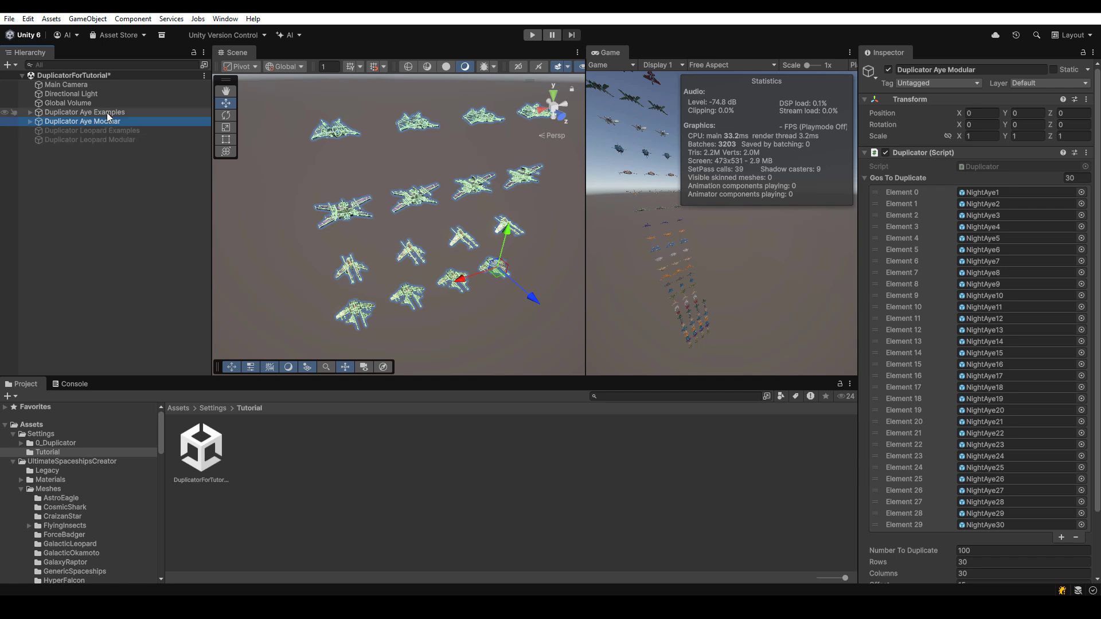
{"action": "left_click", "coordinate": [107, 113]}
{"action": "left_click", "coordinate": [538, 36]}
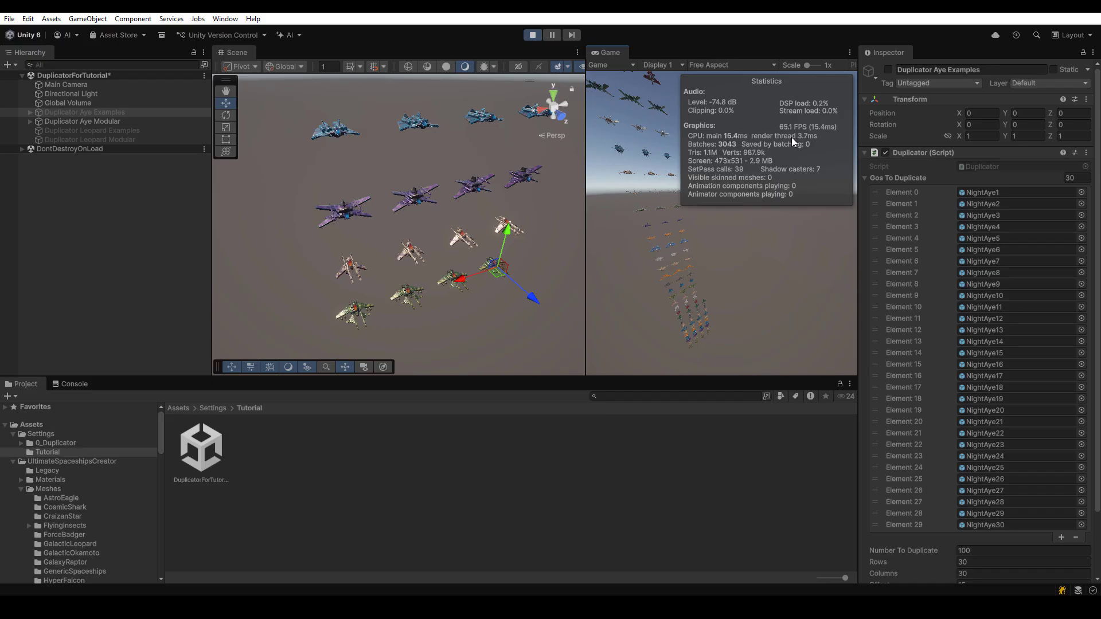
{"action": "left_click", "coordinate": [532, 35]}
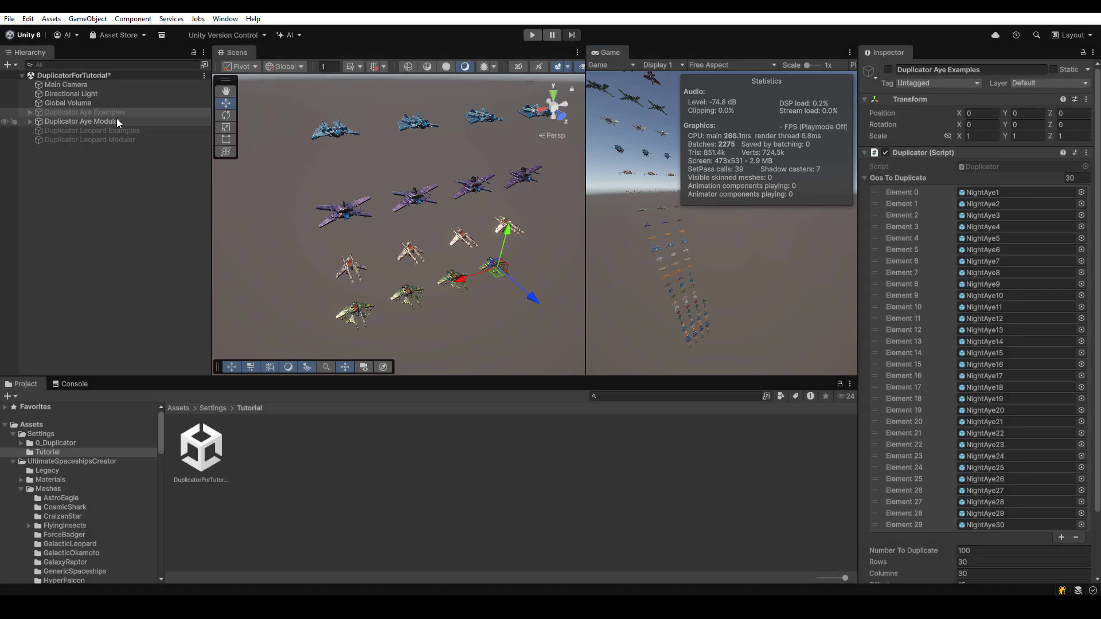
Set Number To Duplicate to 2000 on Duplicator Aye Modular and test-run the scene.
{"action": "left_click", "coordinate": [142, 114]}
{"action": "left_click", "coordinate": [138, 121]}
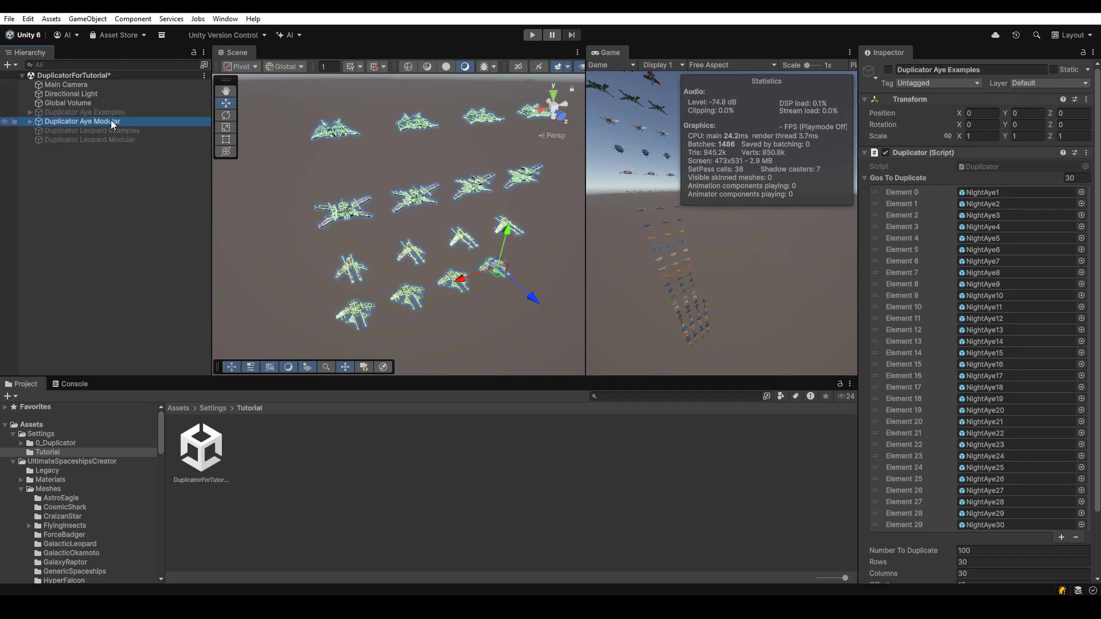
{"action": "left_click", "coordinate": [978, 551]}
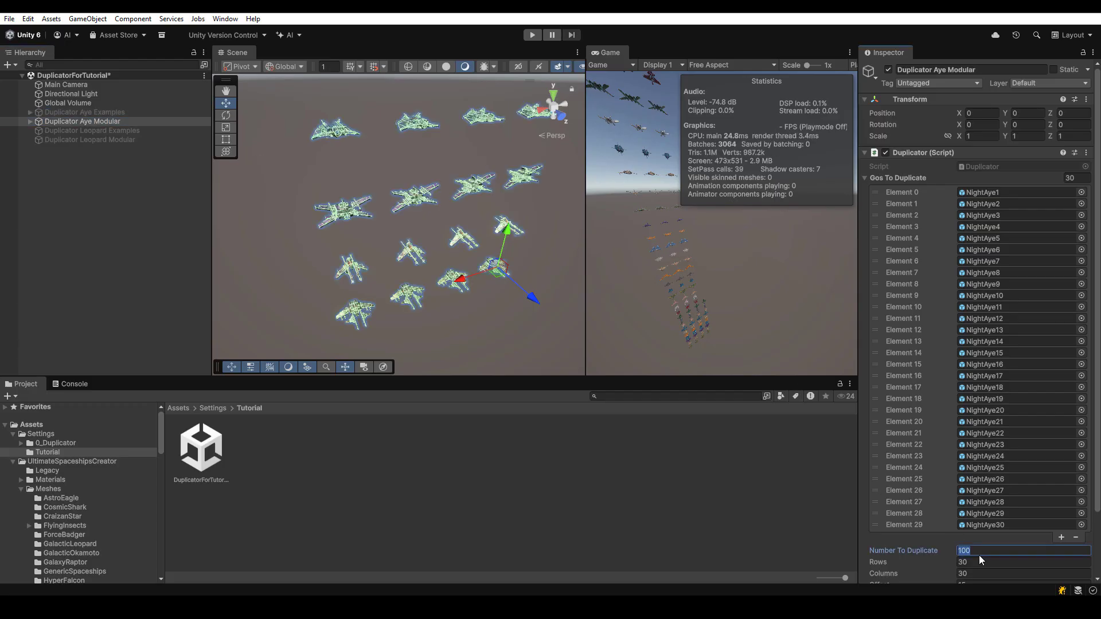
{"action": "type", "text": "2000"}
{"action": "left_click", "coordinate": [528, 36]}
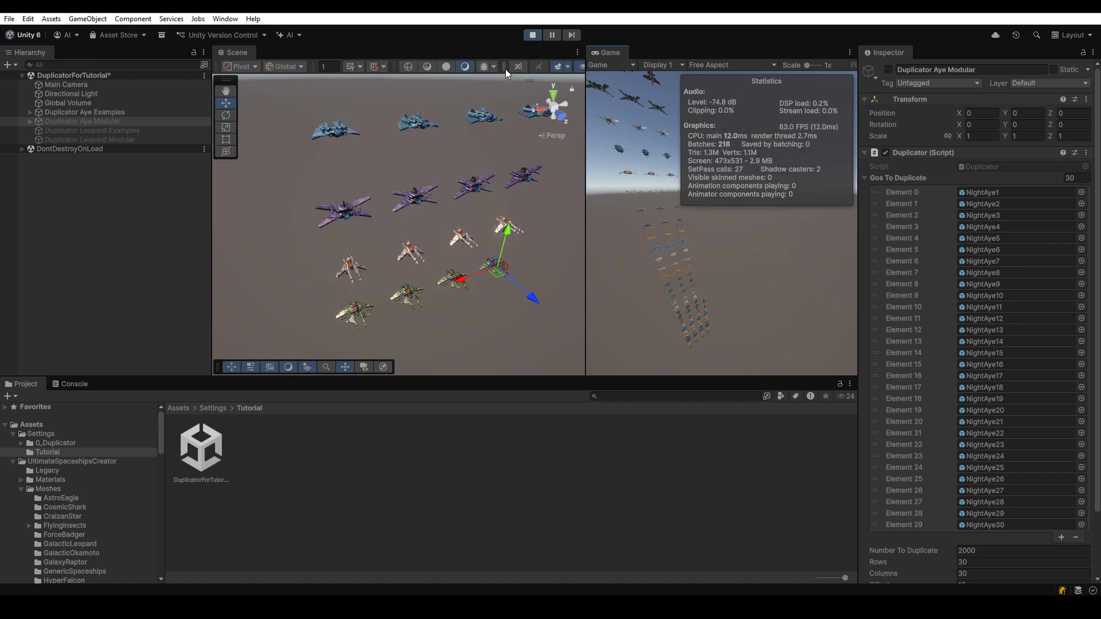
{"action": "left_click", "coordinate": [532, 35]}
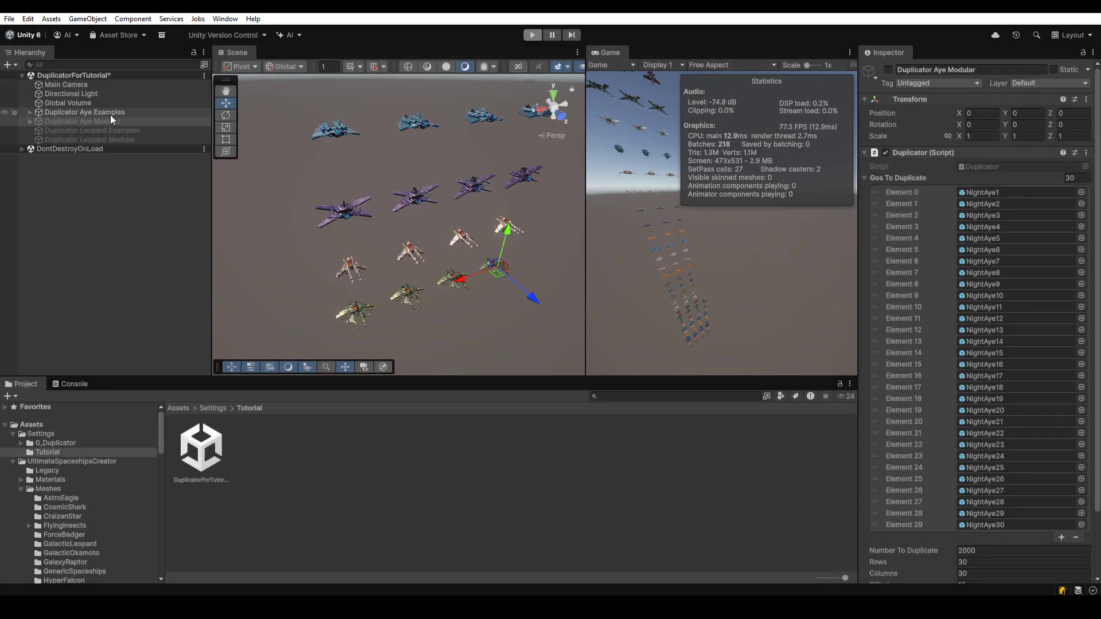
Set Number To Duplicate to 2000 on Duplicator Aye Examples and test-run the scene to read its statistics.
{"action": "left_click", "coordinate": [111, 113]}
{"action": "left_click", "coordinate": [1005, 548]}
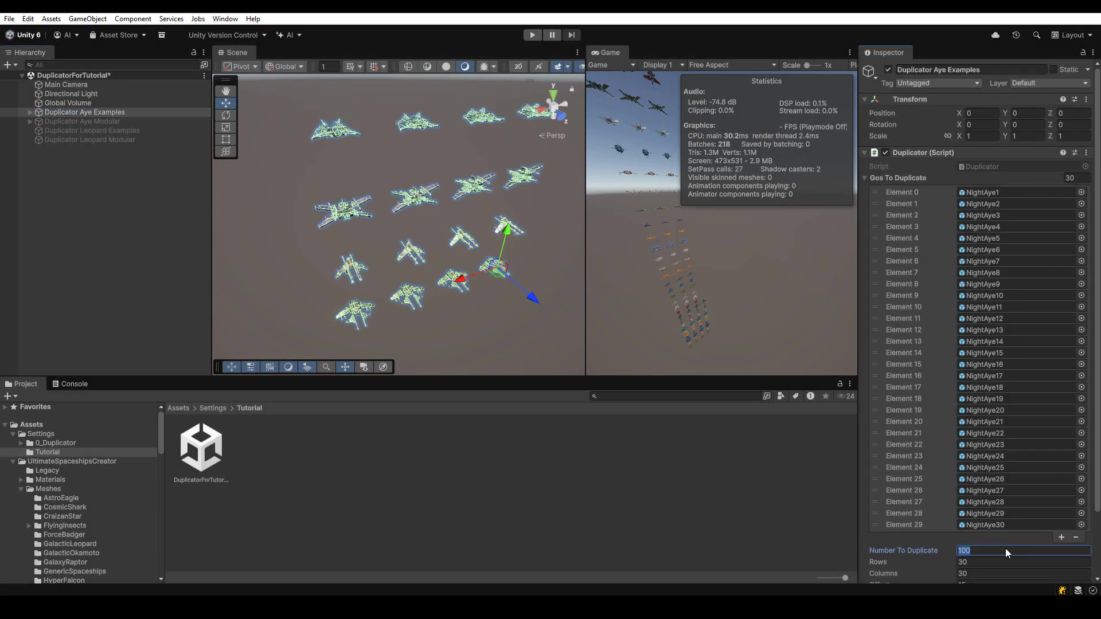
{"action": "type", "text": "2000"}
{"action": "left_click", "coordinate": [533, 36]}
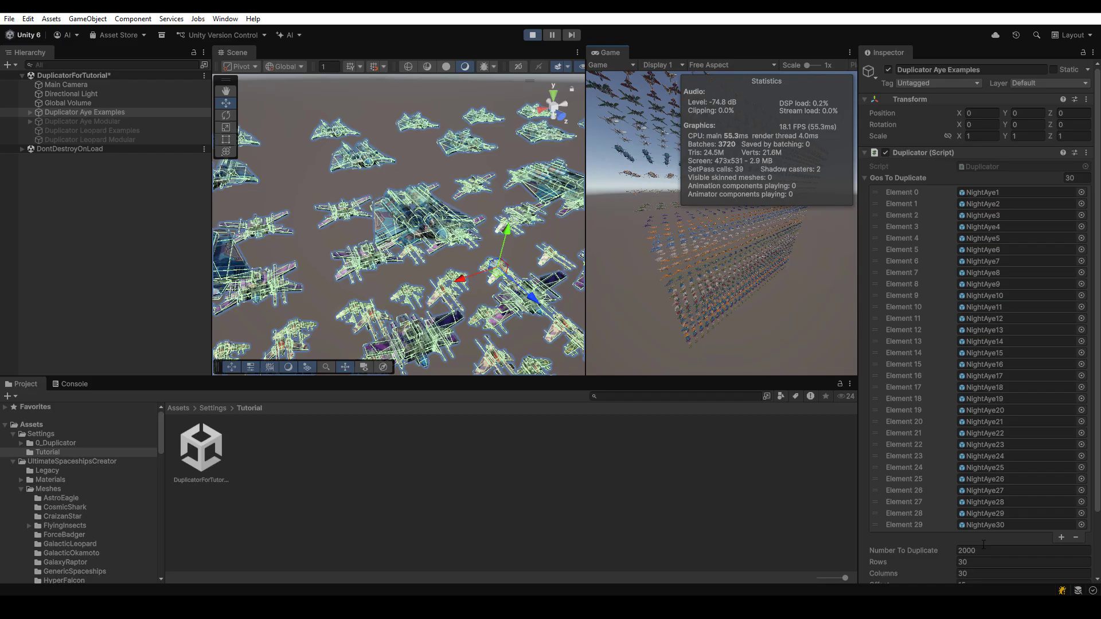
{"action": "left_click", "coordinate": [536, 33]}
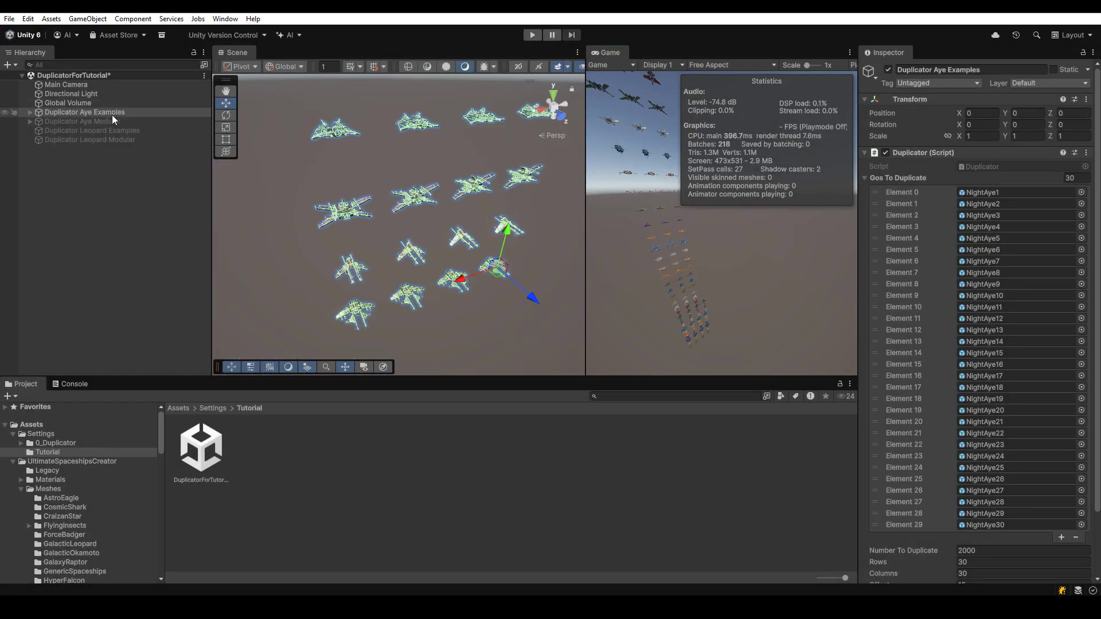
Switch between Duplicator Aye Modular and Duplicator Aye Examples to compare the two objects.
{"action": "left_click", "coordinate": [96, 124]}
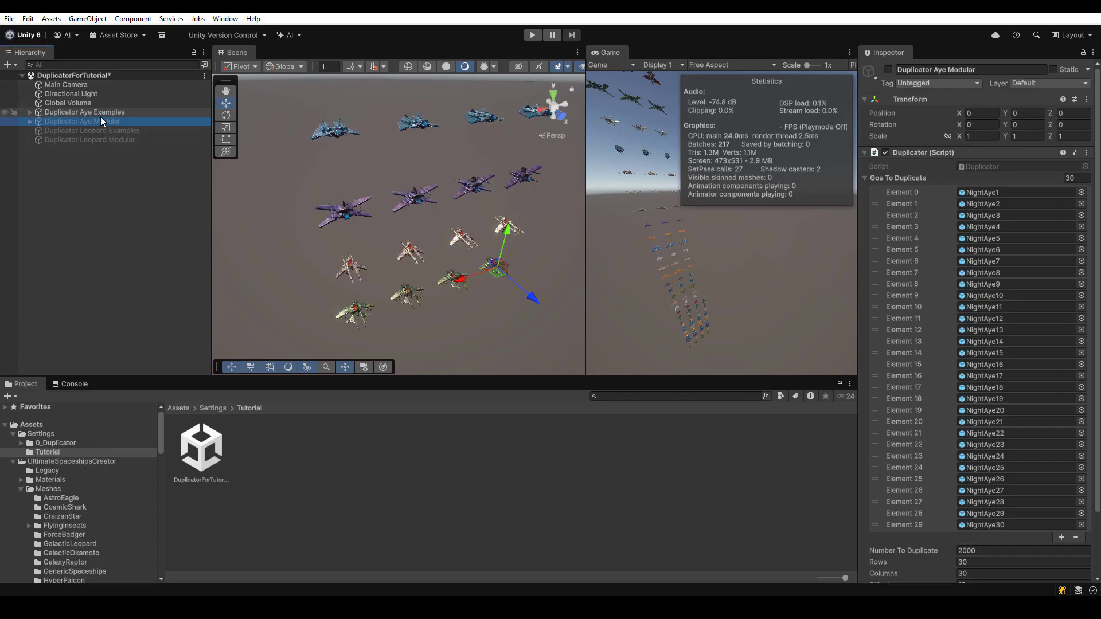
{"action": "left_click", "coordinate": [100, 114]}
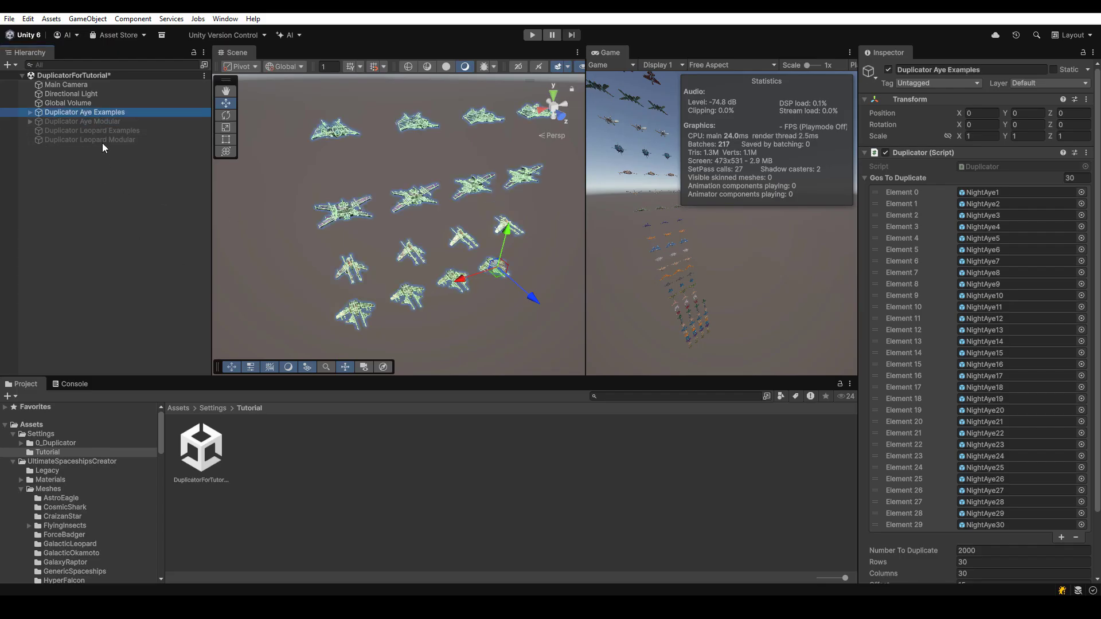
{"action": "left_click", "coordinate": [336, 180]}
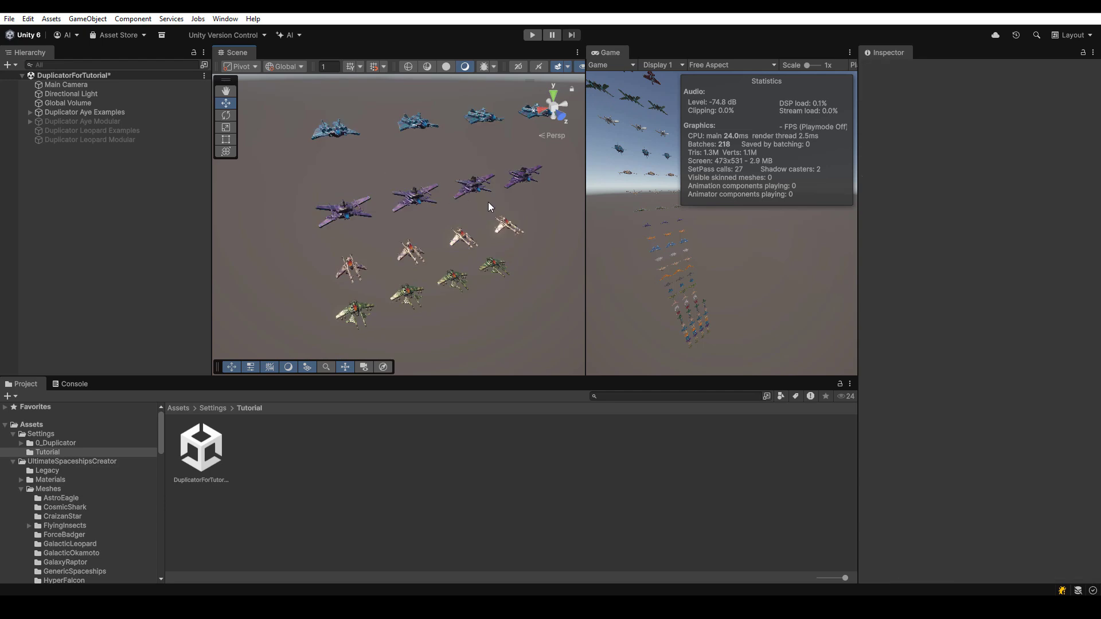
{"action": "left_click", "coordinate": [115, 112]}
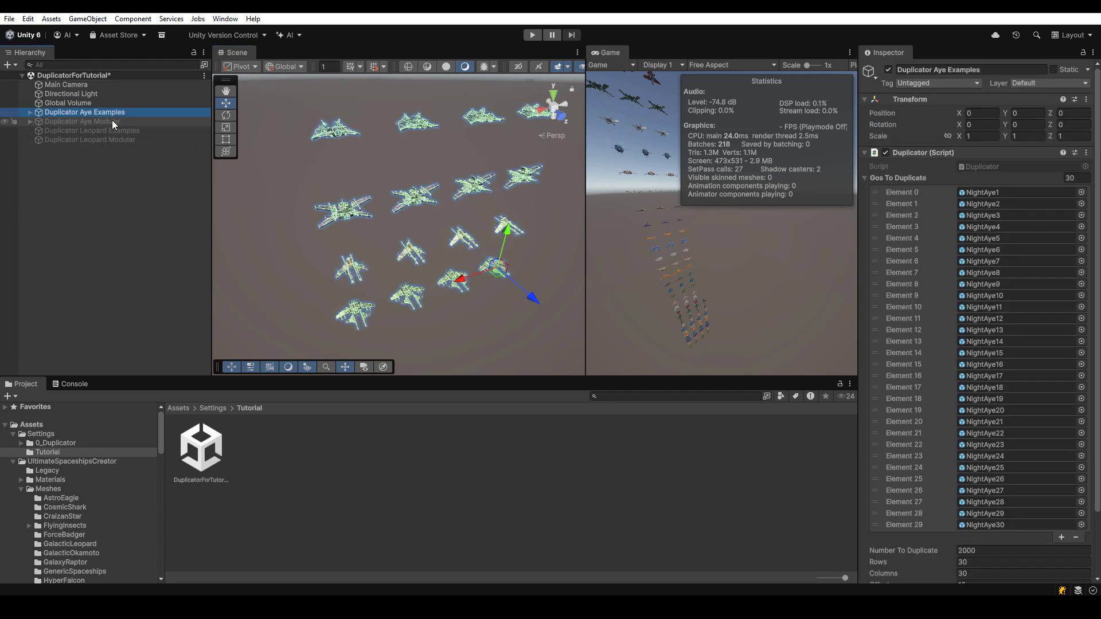
Locate the modular NightAye10 prefab assigned to Element 9 of Duplicator Aye Modular and inspect its root components.
{"action": "left_click", "coordinate": [104, 121]}
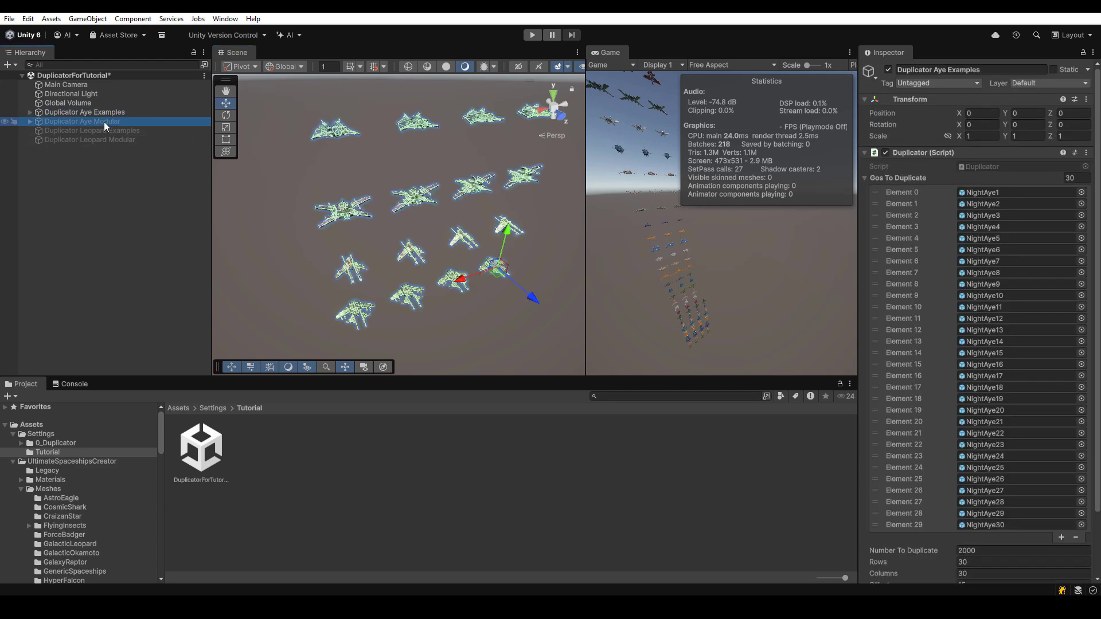
{"action": "left_click", "coordinate": [1000, 296]}
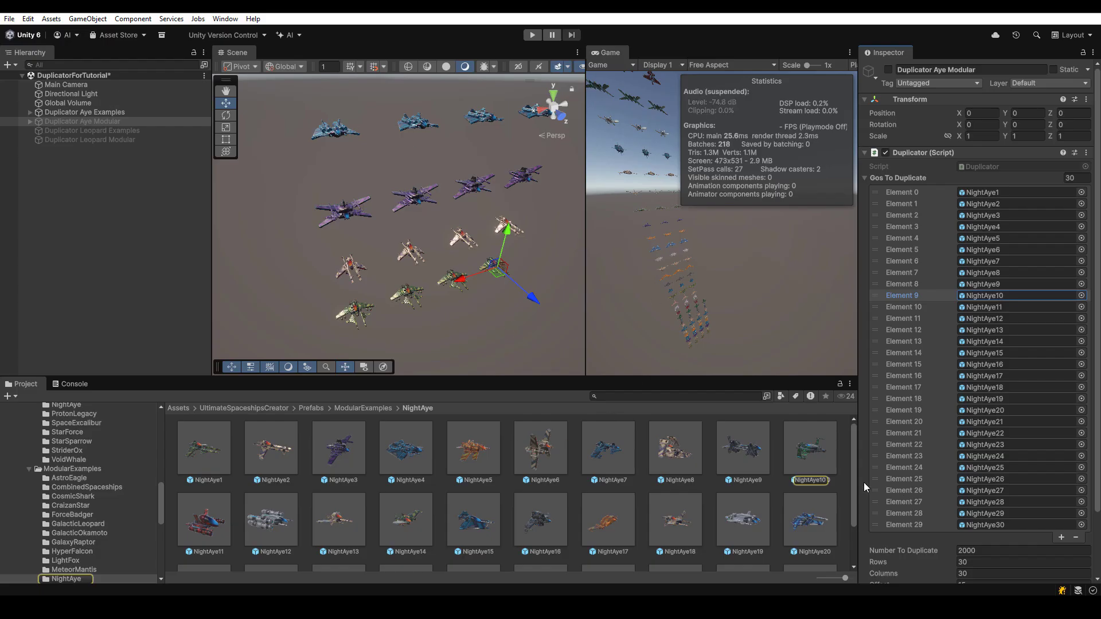
{"action": "left_click", "coordinate": [821, 466]}
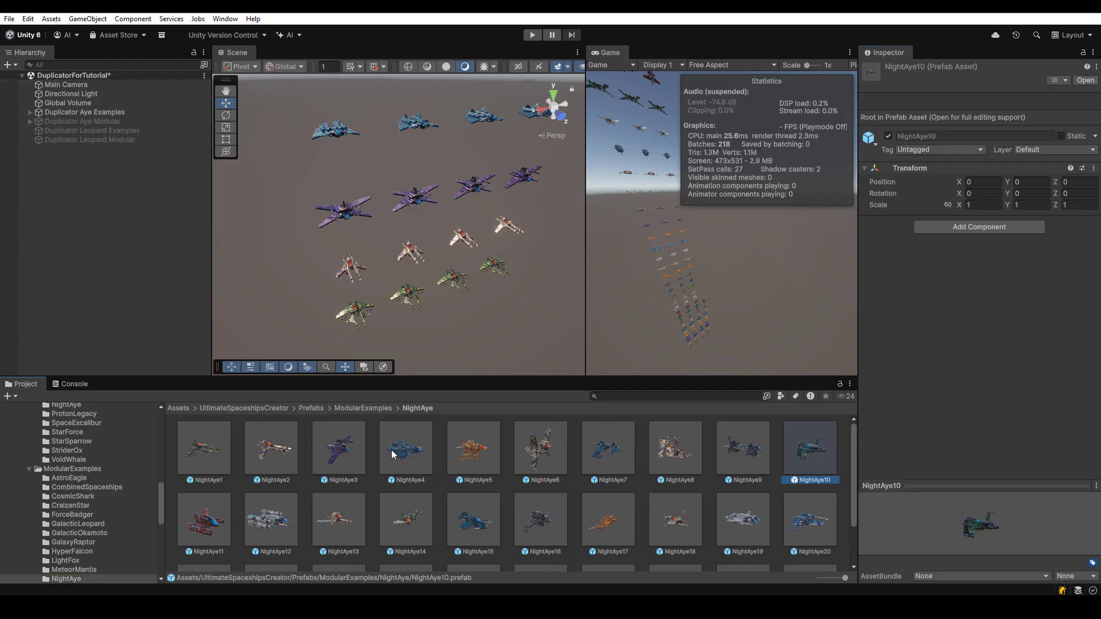
{"action": "scroll", "coordinate": [68, 477], "scroll_direction": "up", "scroll_amount": 3}
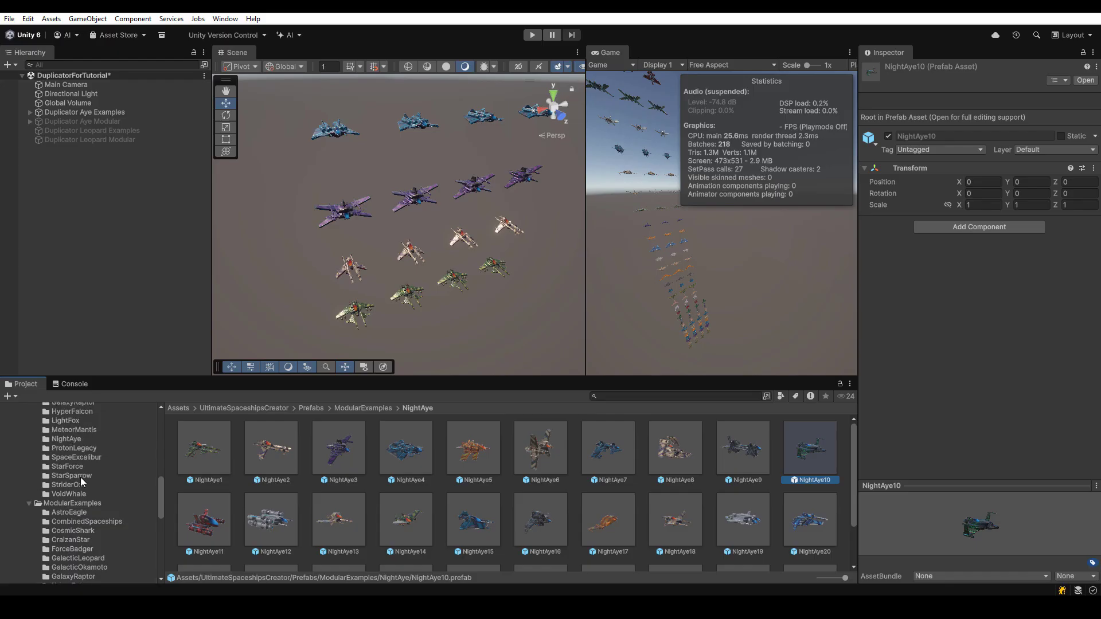
Locate the NightAye2 prefab used by Duplicator Aye Examples, inspect its components, and find the source mesh of its Mesh Filter.
{"action": "left_click", "coordinate": [109, 113]}
{"action": "left_click", "coordinate": [974, 205]}
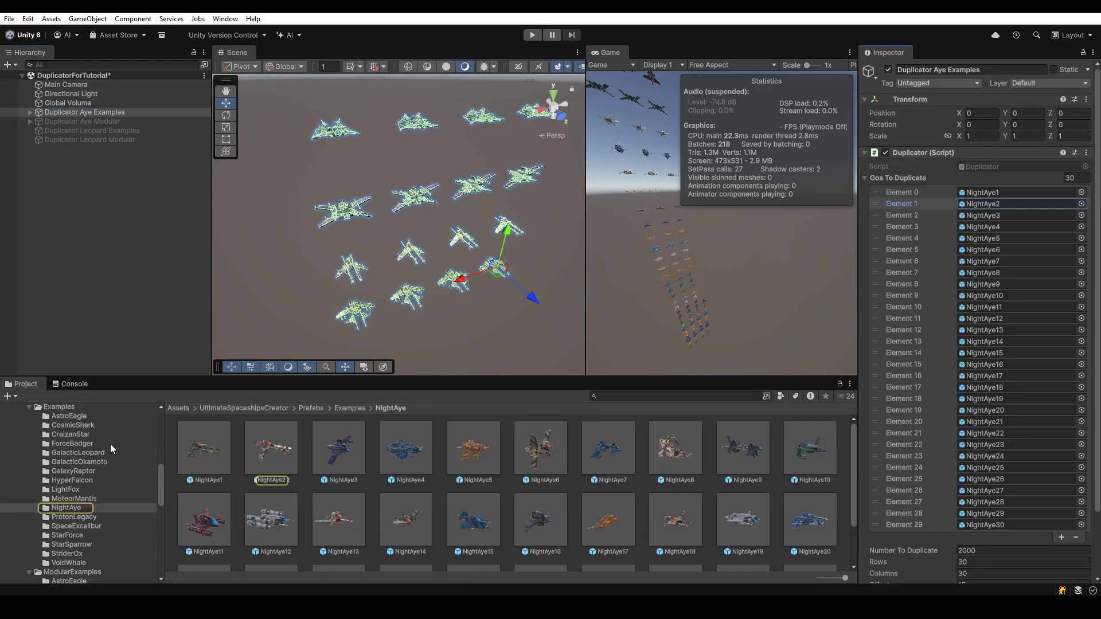
{"action": "left_click", "coordinate": [272, 448]}
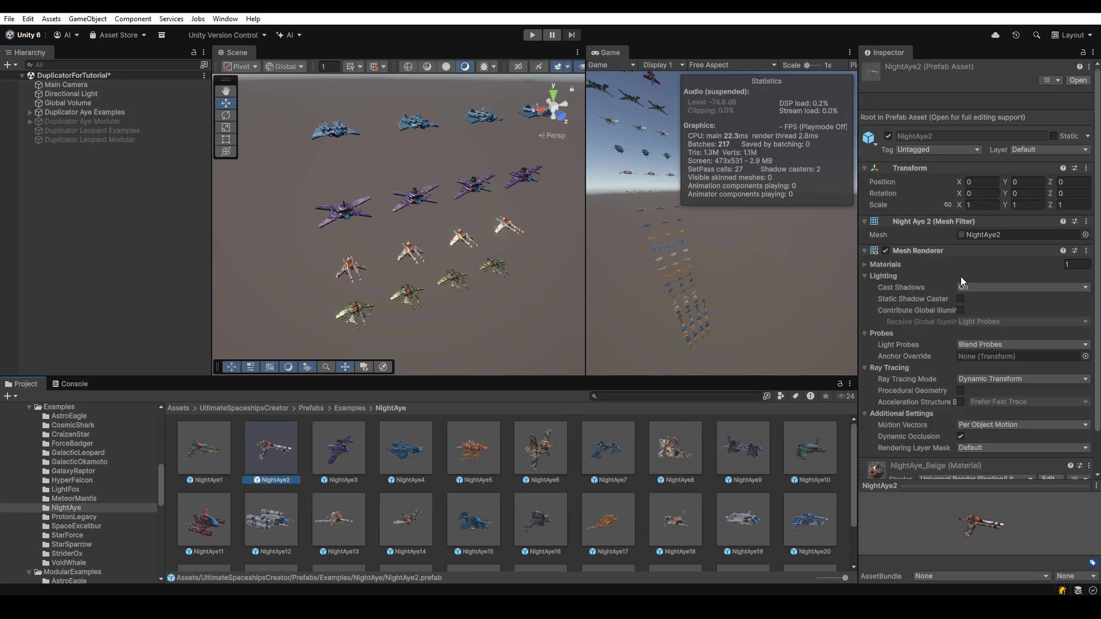
{"action": "left_click", "coordinate": [992, 234]}
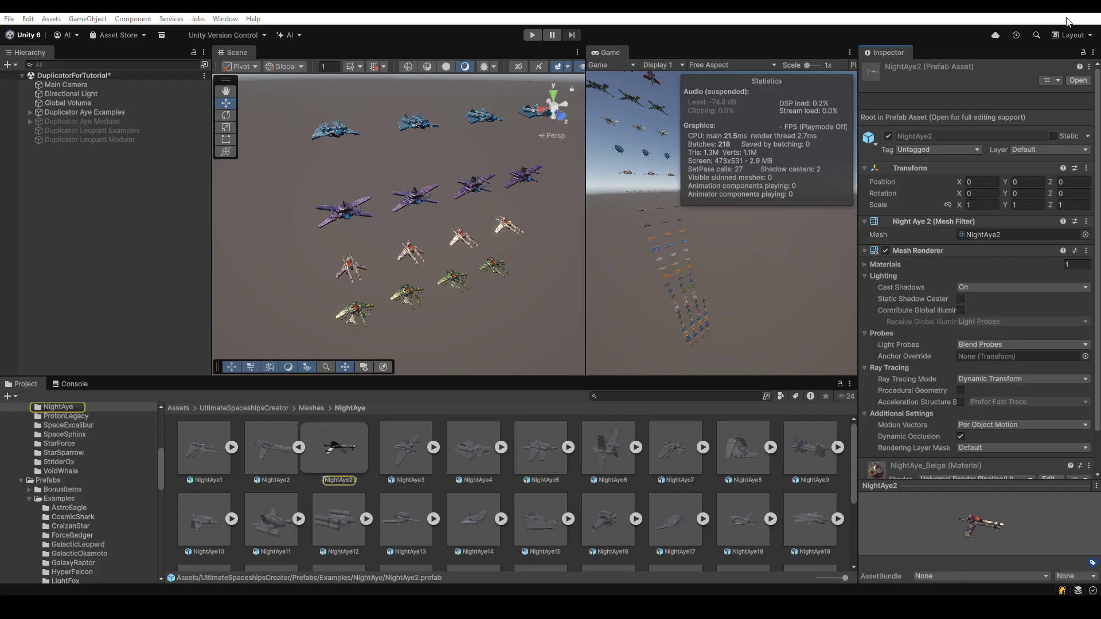
{"action": "left_click", "coordinate": [299, 447]}
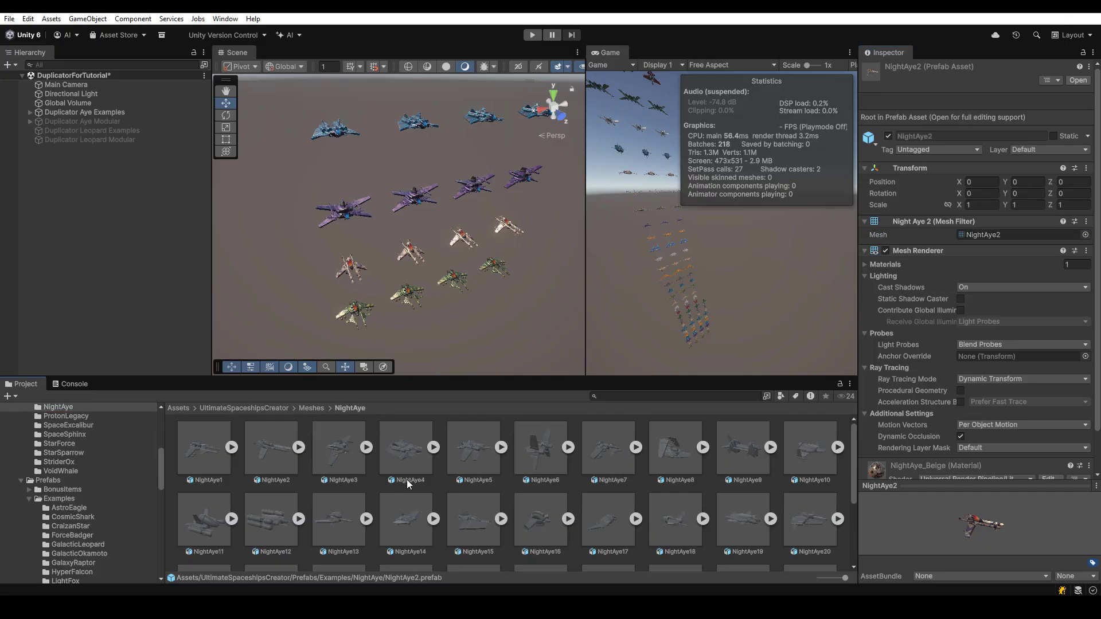
Expand the NightAye_Modules model in the NightAye meshes folder to view its separate part meshes, and collapse it again.
{"action": "scroll", "coordinate": [408, 484], "scroll_direction": "down", "scroll_amount": 3}
{"action": "left_click", "coordinate": [231, 529]}
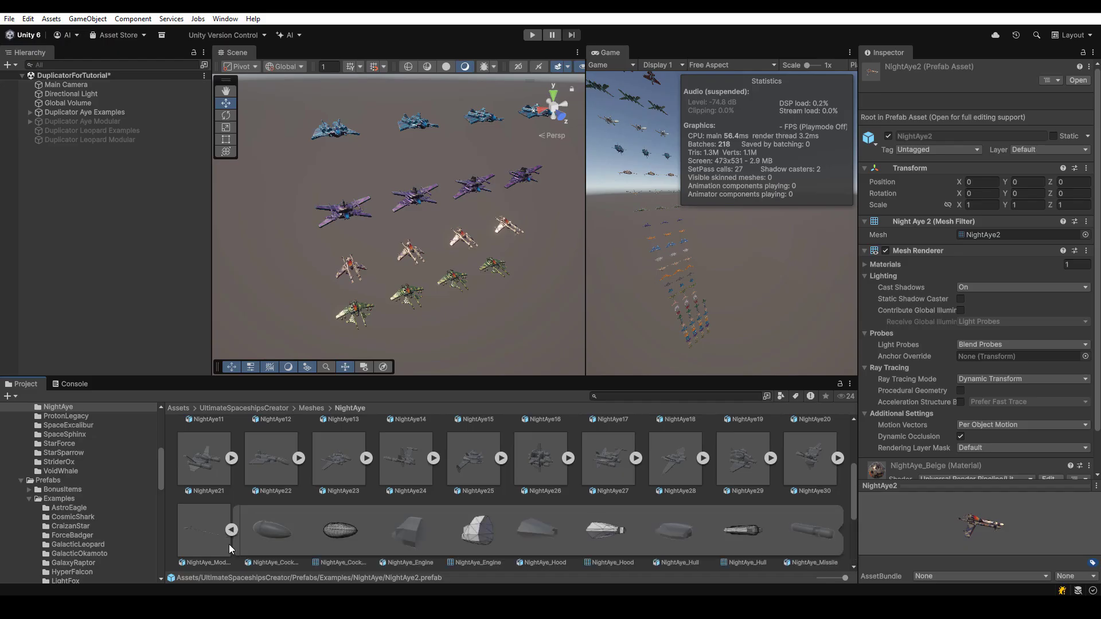
{"action": "left_click", "coordinate": [201, 541]}
{"action": "left_click", "coordinate": [231, 529]}
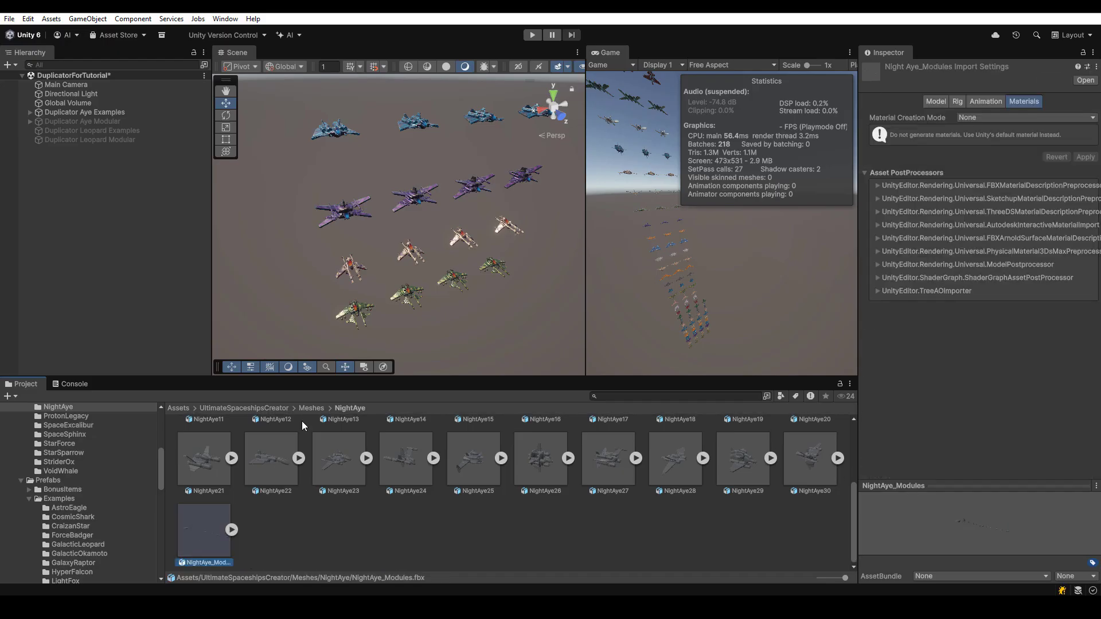
Reopen the NightAye folder from the parent Meshes folder and select the NightAye_Modules model.
{"action": "left_click", "coordinate": [311, 407]}
{"action": "double_click", "coordinate": [264, 523]}
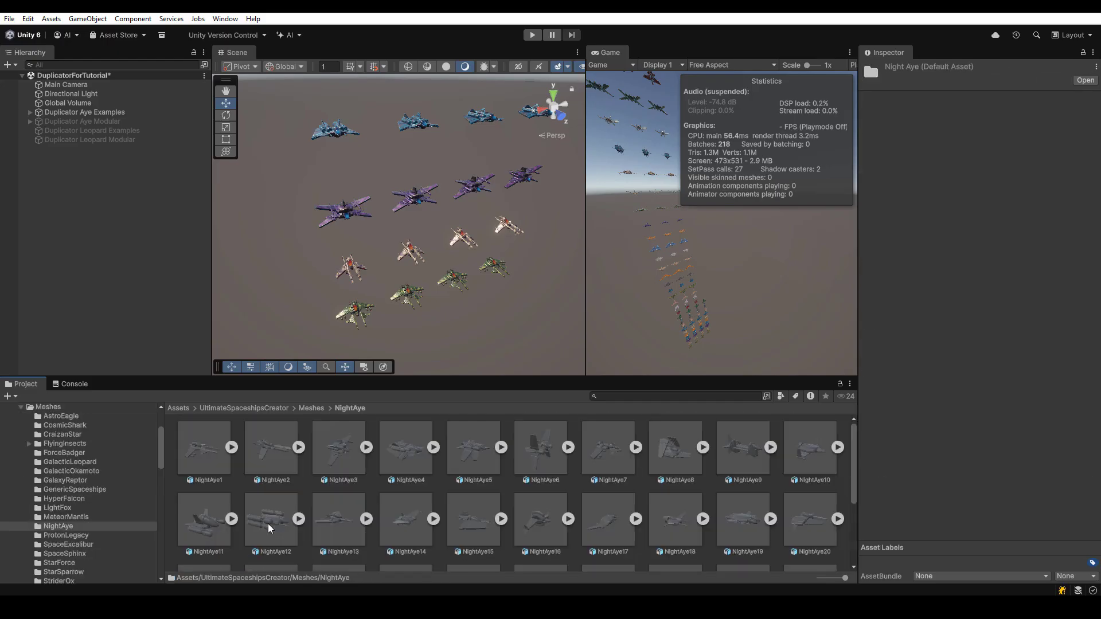
{"action": "scroll", "coordinate": [266, 520], "scroll_direction": "down", "scroll_amount": 2}
{"action": "left_click", "coordinate": [212, 525]}
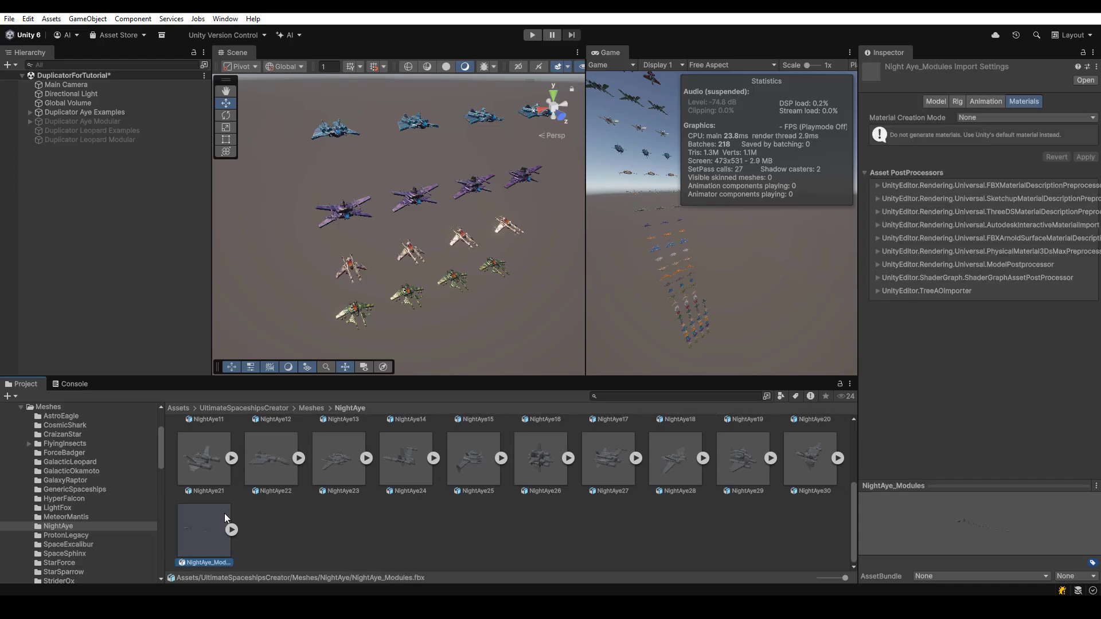
Expand the NightAye2 model, inspect the details of its single mesh, and collapse the model.
{"action": "scroll", "coordinate": [316, 445], "scroll_direction": "up", "scroll_amount": 3}
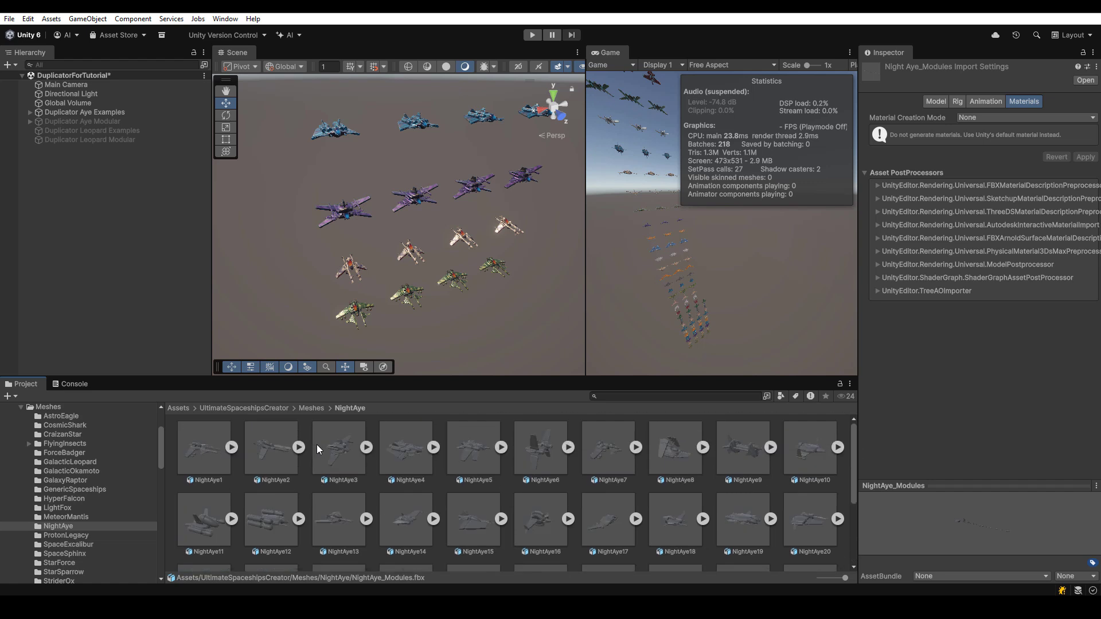
{"action": "left_click", "coordinate": [298, 447]}
{"action": "left_click", "coordinate": [337, 450]}
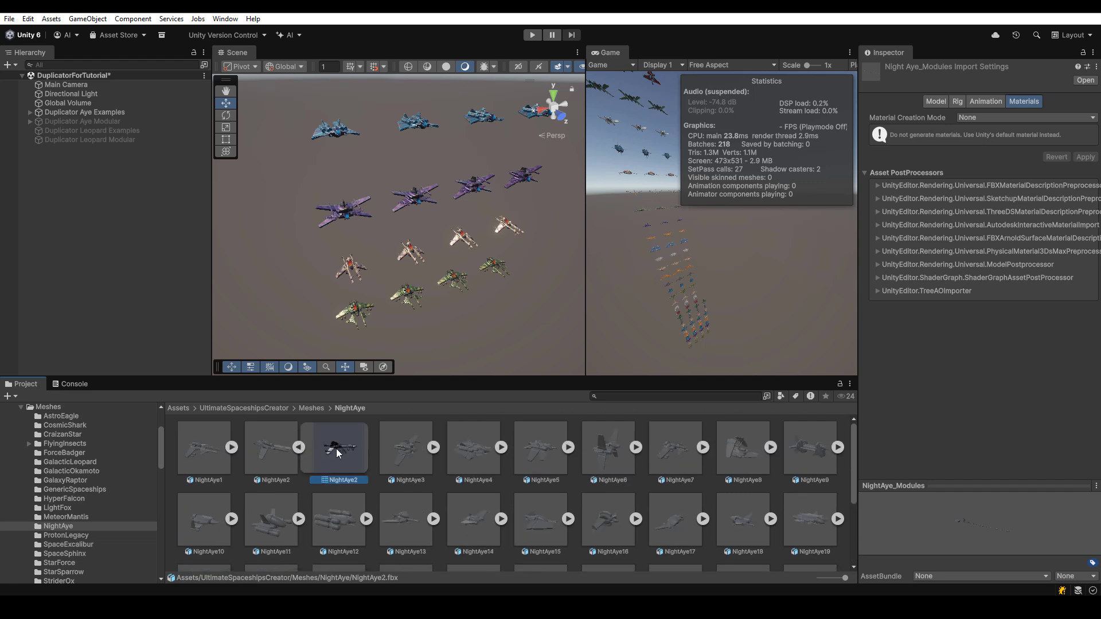
{"action": "left_click", "coordinate": [299, 446]}
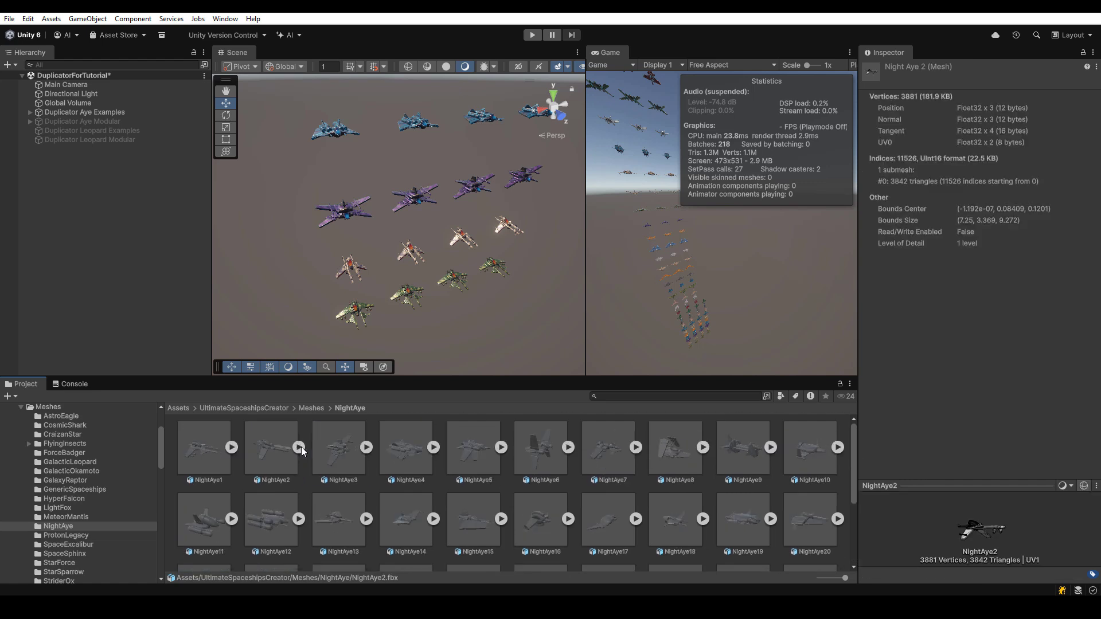
Expand Duplicator Aye Modular and select its NightAye1(Clone) child to inspect the components on its root.
{"action": "left_click", "coordinate": [29, 122]}
{"action": "left_click", "coordinate": [83, 120]}
{"action": "left_click", "coordinate": [87, 130]}
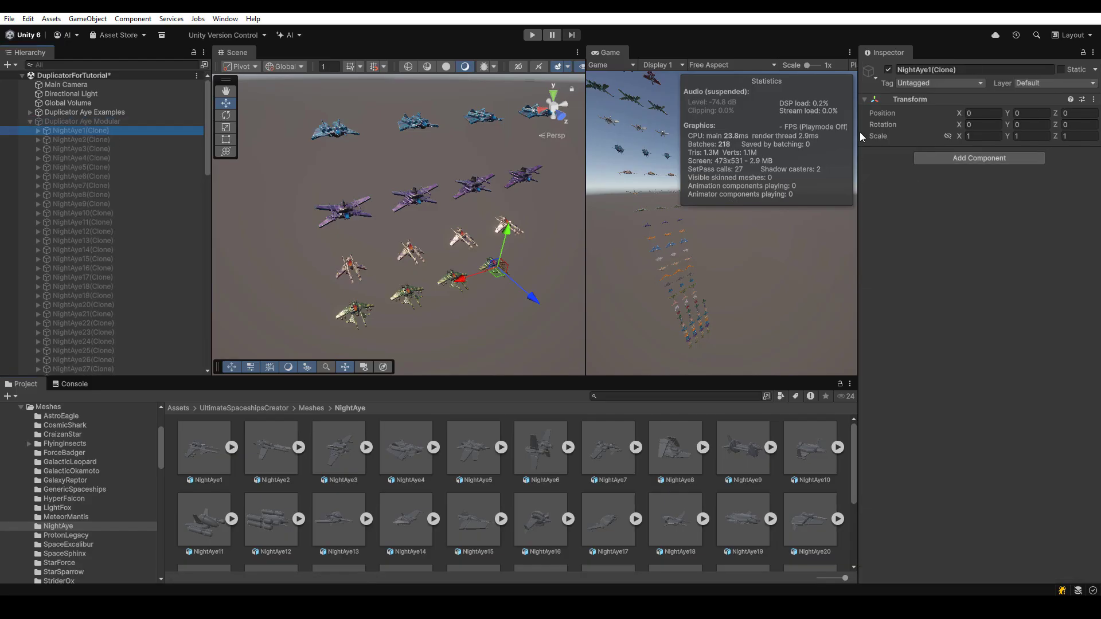
Locate the modular NightAye1 prefab assigned to Element 0 of Duplicator Aye Modular and open it for editing to view its parts.
{"action": "left_click", "coordinate": [92, 121]}
{"action": "left_click", "coordinate": [997, 192]}
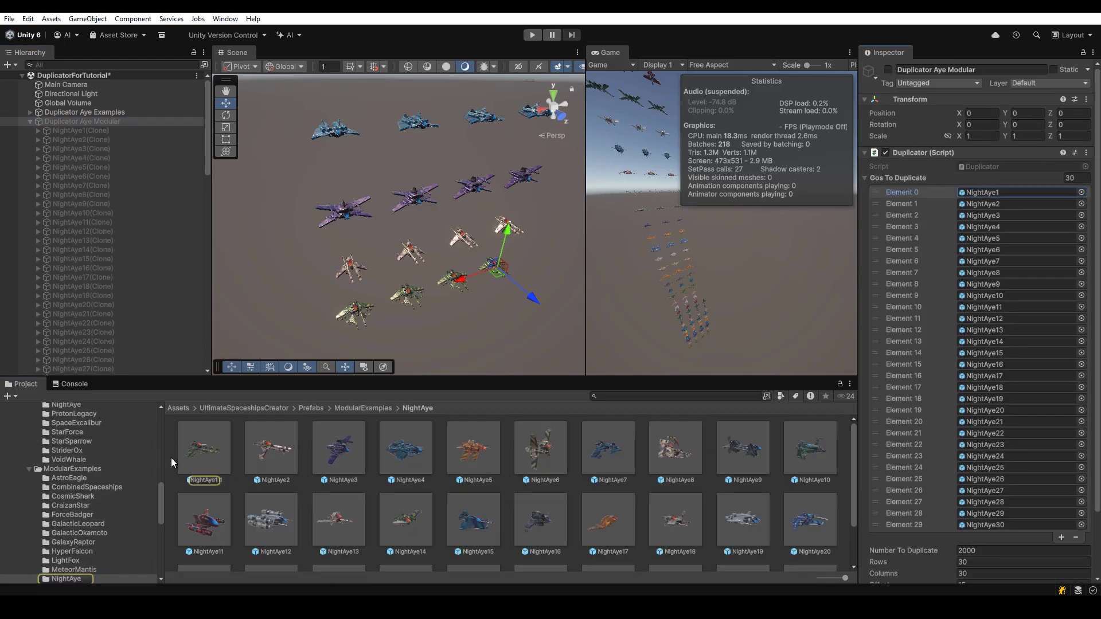
{"action": "left_click", "coordinate": [198, 440]}
{"action": "double_click", "coordinate": [197, 440]}
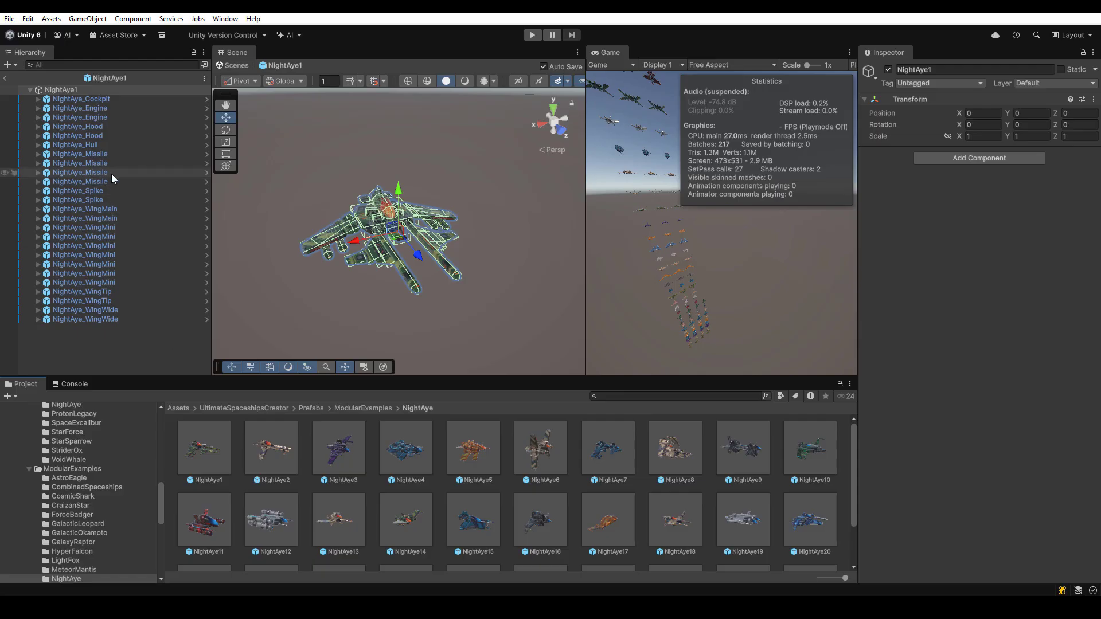
Look up the FBX Exporter package in the Unity Registry by searching for "fbx", and check the FBX export commands available for the NightAye1 root.
{"action": "right_click", "coordinate": [54, 90]}
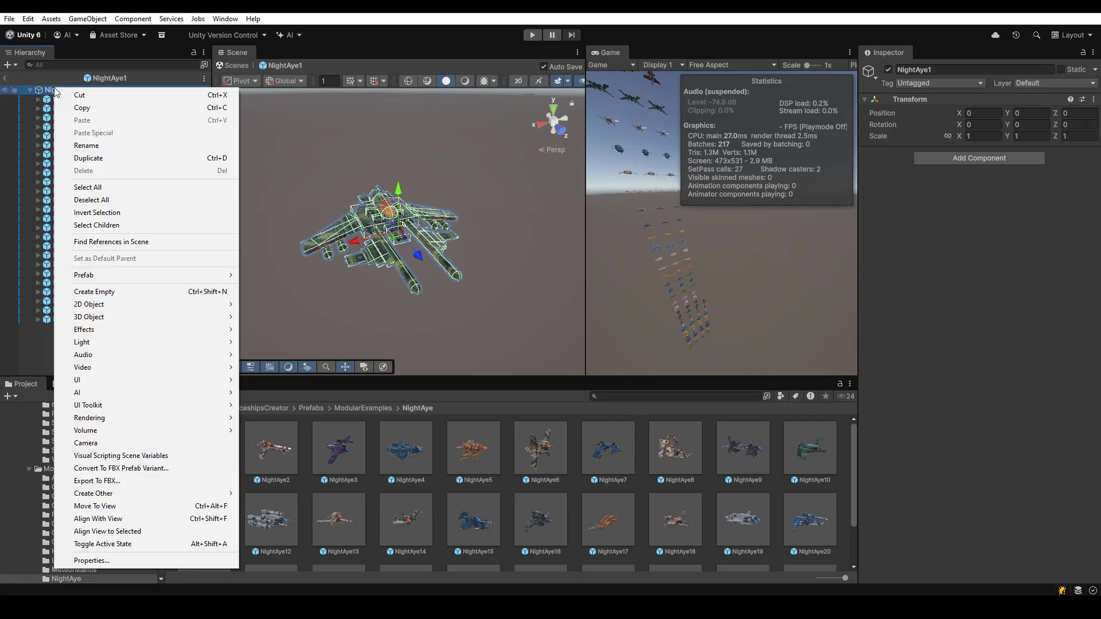
{"action": "left_click", "coordinate": [225, 18]}
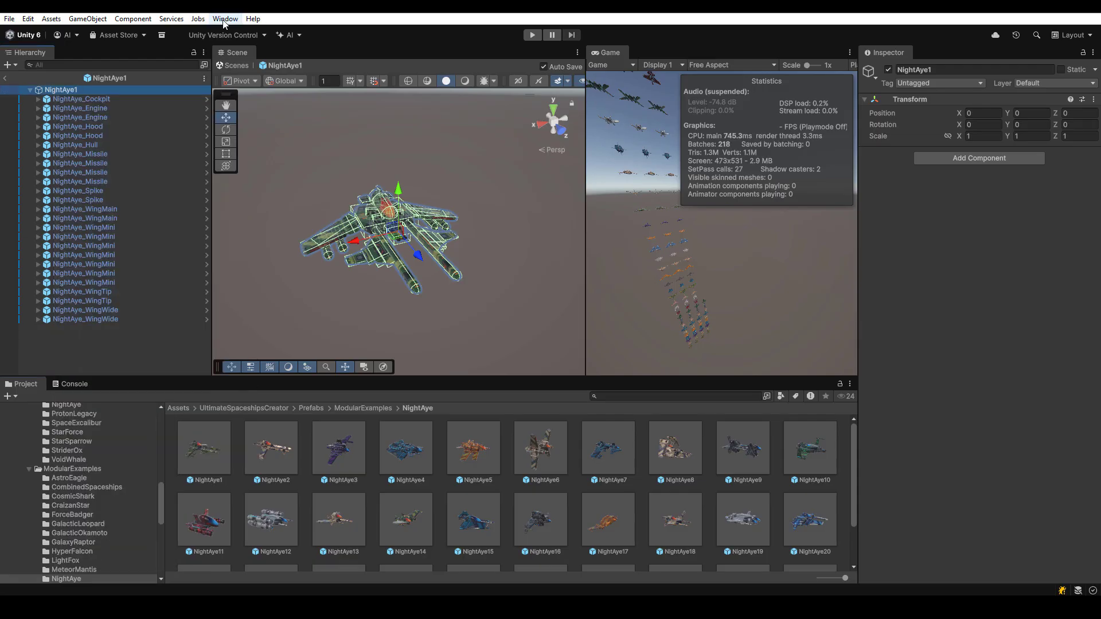
{"action": "left_click", "coordinate": [225, 18]}
{"action": "mouse_move", "coordinate": [273, 209]}
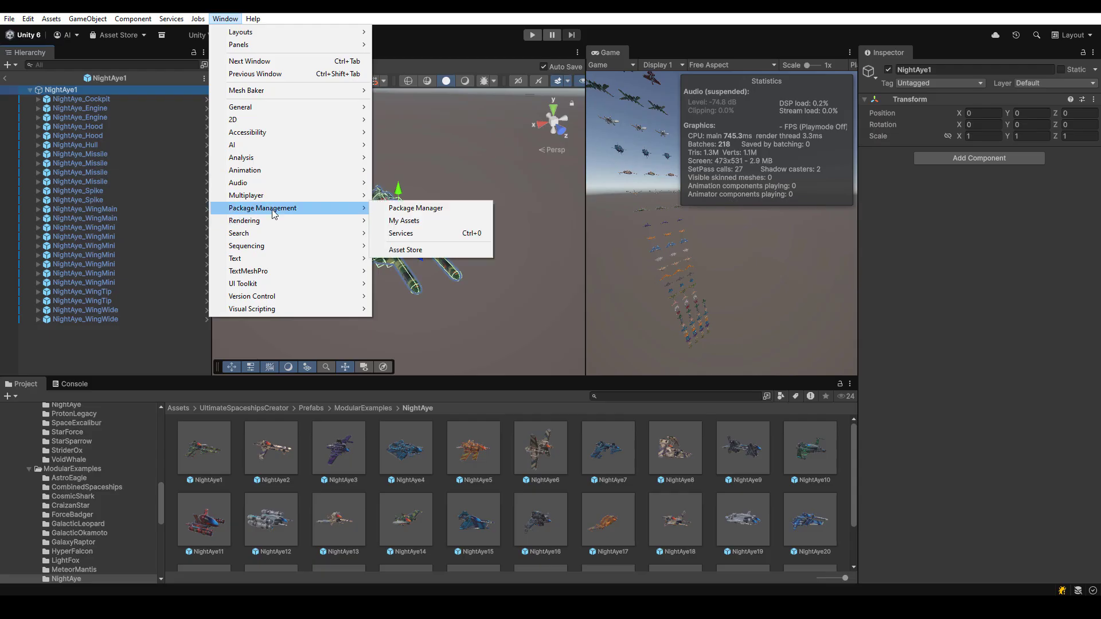
{"action": "left_click", "coordinate": [443, 208]}
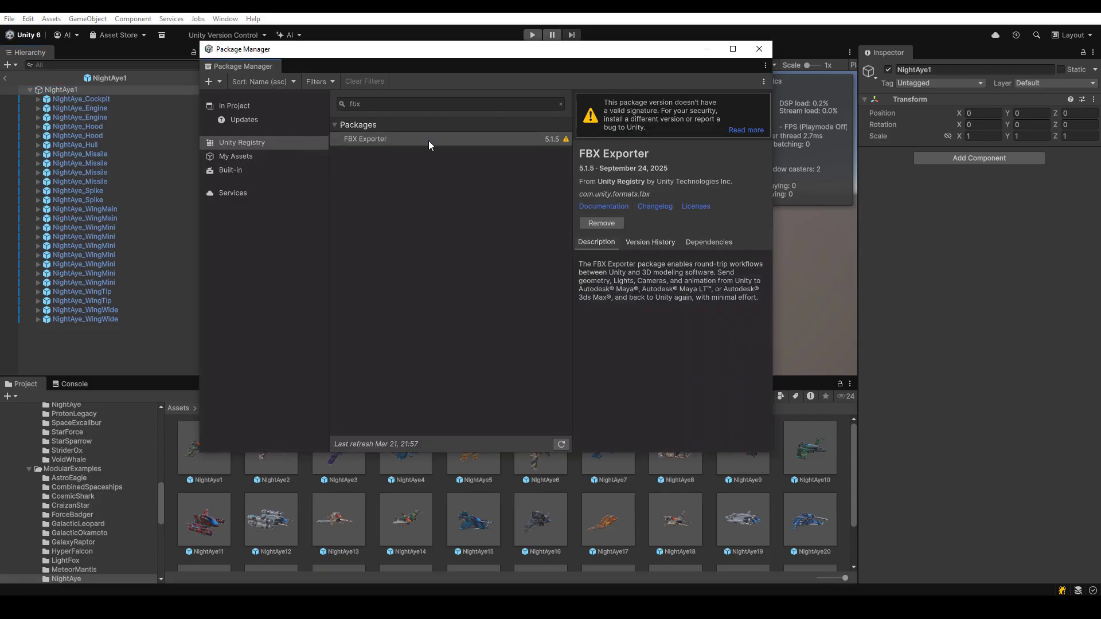
{"action": "left_click", "coordinate": [385, 106]}
{"action": "key", "text": "BackSpace"}
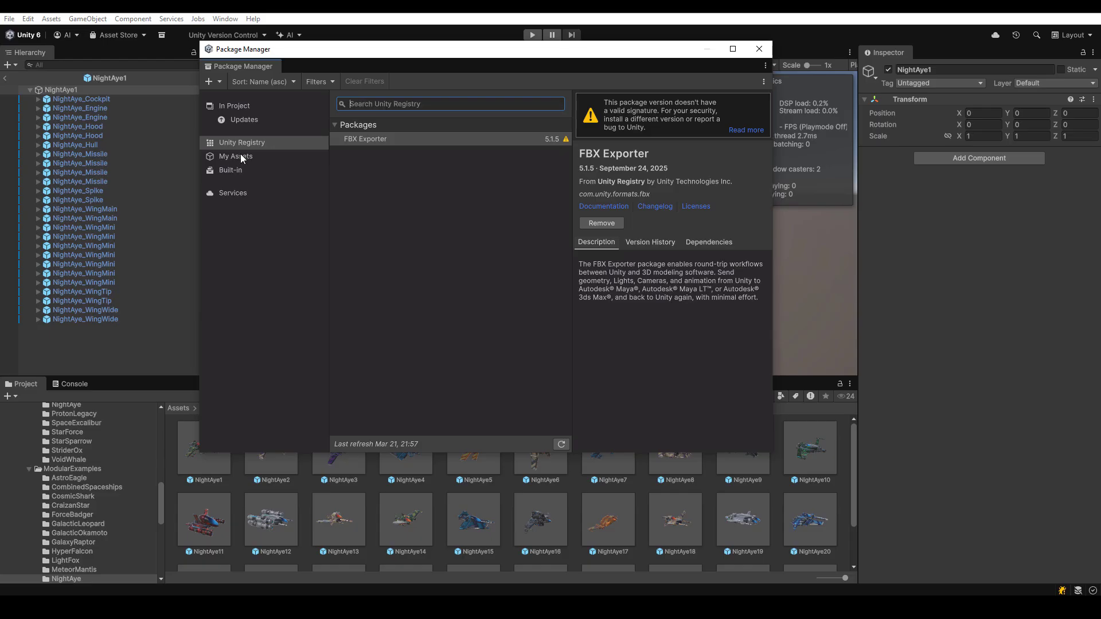
{"action": "left_click", "coordinate": [354, 104]}
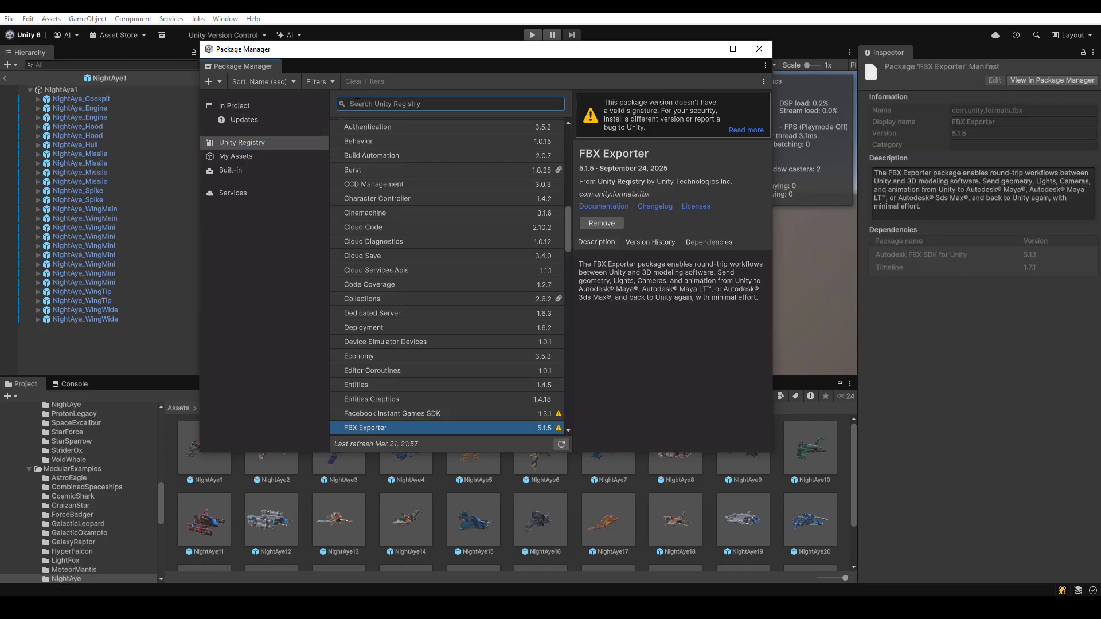
{"action": "type", "text": "fbx"}
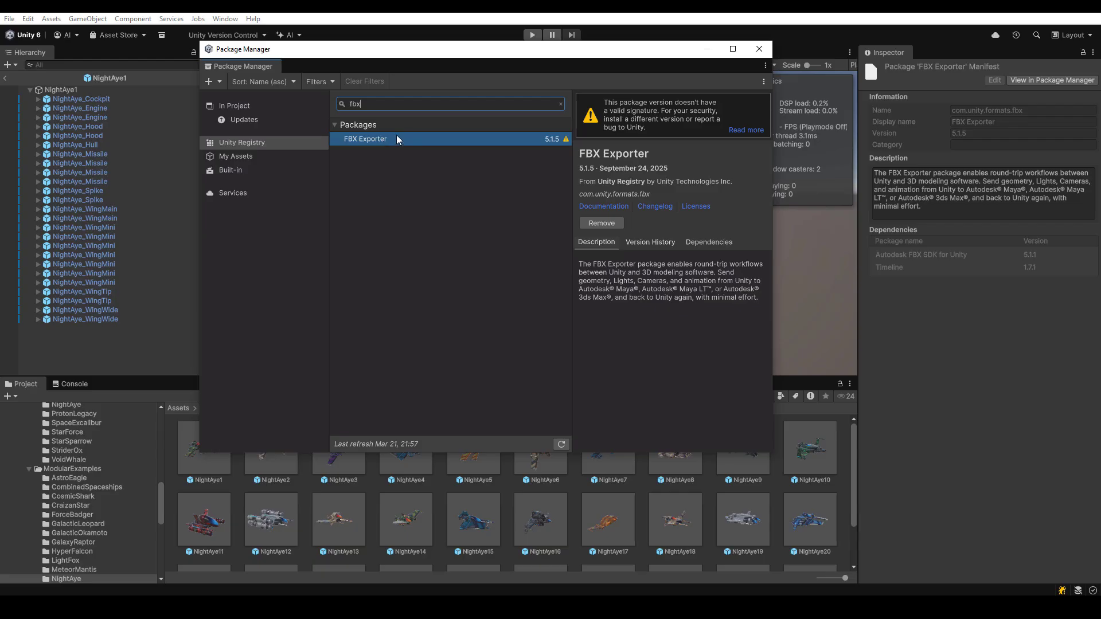
{"action": "left_click", "coordinate": [759, 49]}
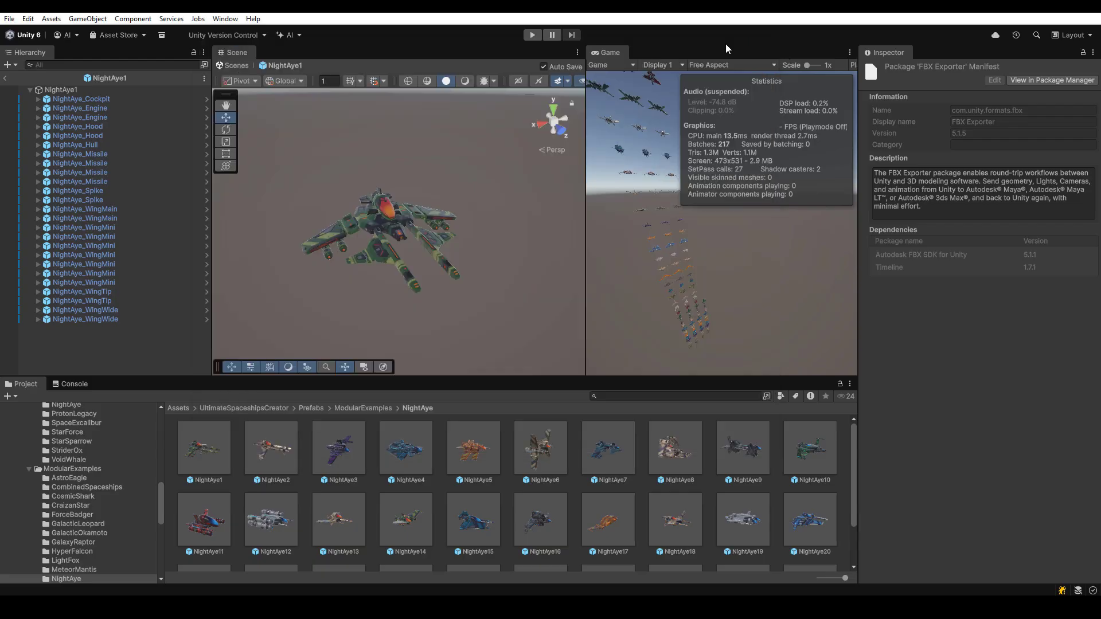
{"action": "right_click", "coordinate": [67, 90]}
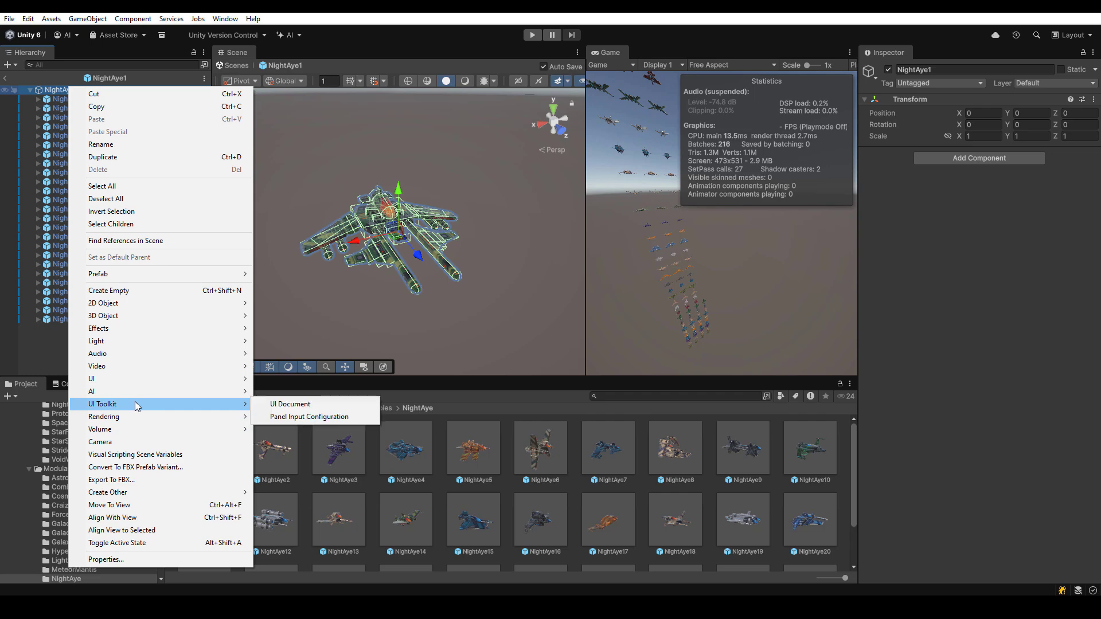
{"action": "left_click", "coordinate": [335, 39]}
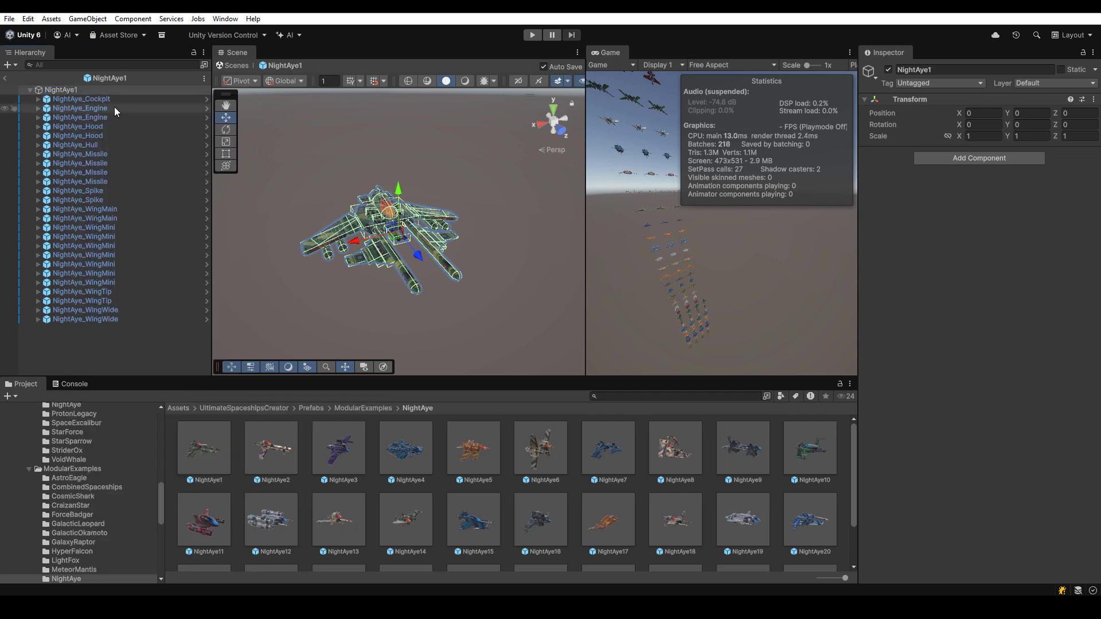
Return from the prefab to the scene and inspect NightAye1(Clone) under Duplicator Aye Examples, leaving both Aye duplicators collapsed.
{"action": "left_click", "coordinate": [7, 80]}
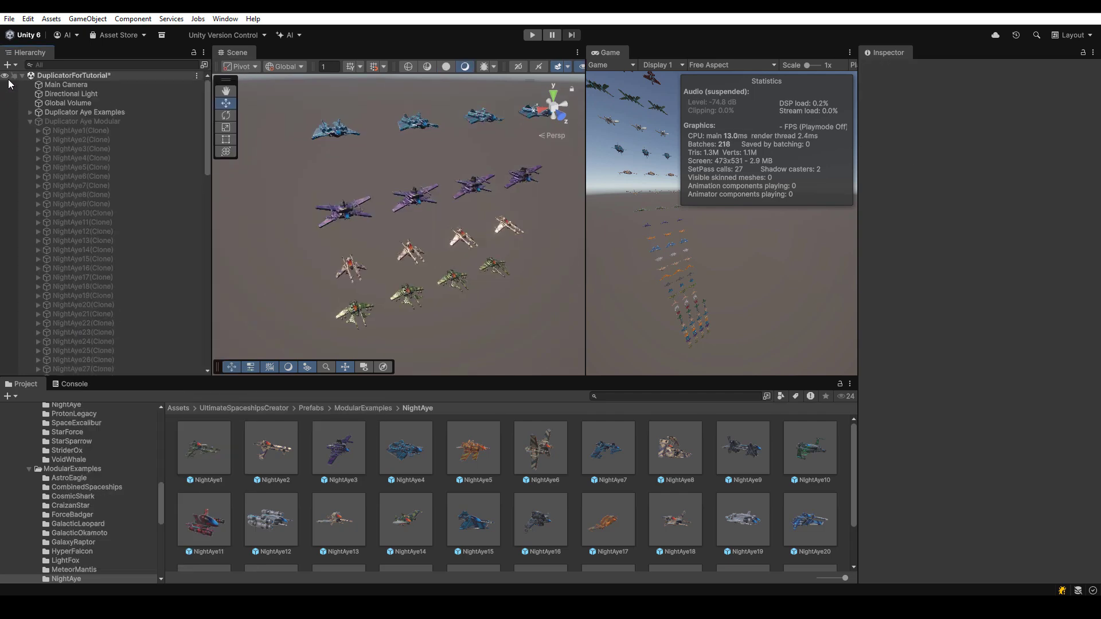
{"action": "left_click", "coordinate": [30, 112]}
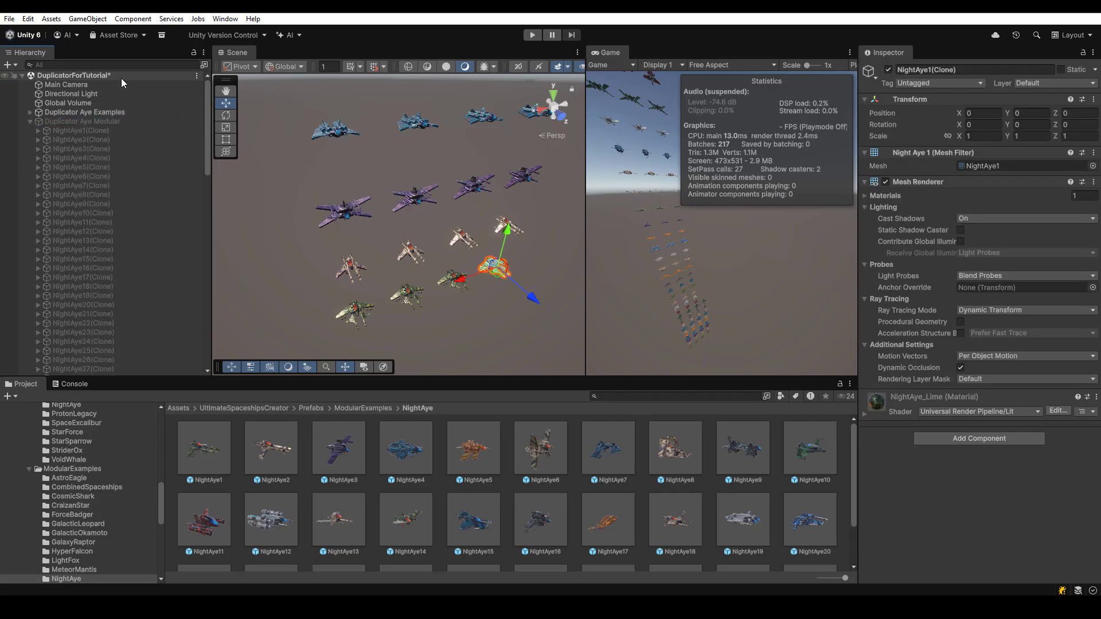
{"action": "left_click", "coordinate": [30, 121]}
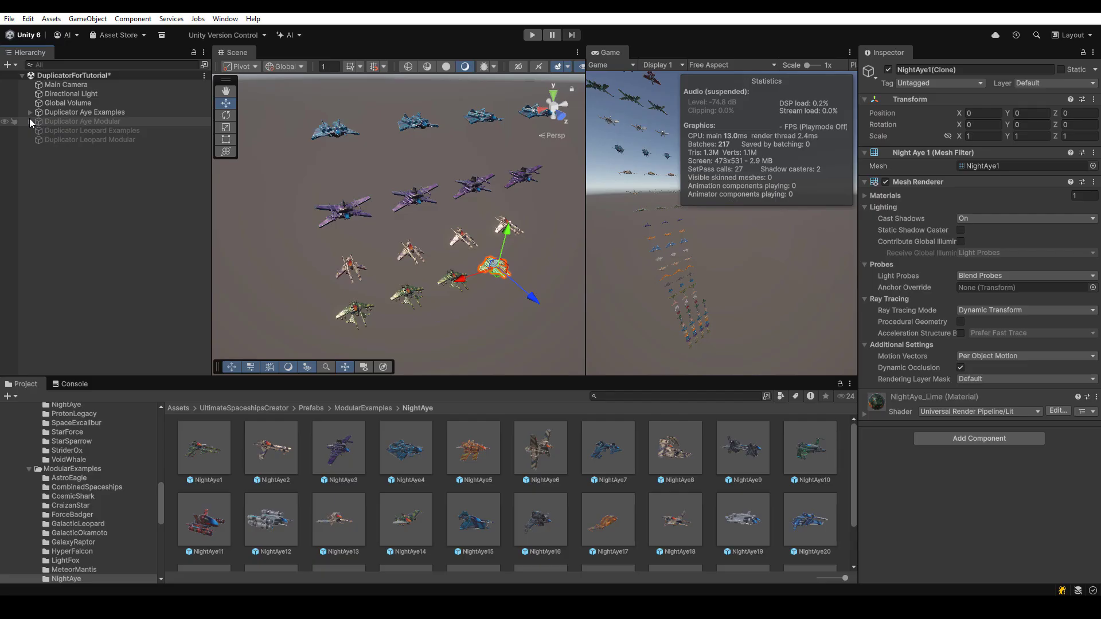
Open the Duplicator scene from the 0_Duplicator settings folder without saving the changes to DuplicatorForTutorial.
{"action": "right_click", "coordinate": [95, 77]}
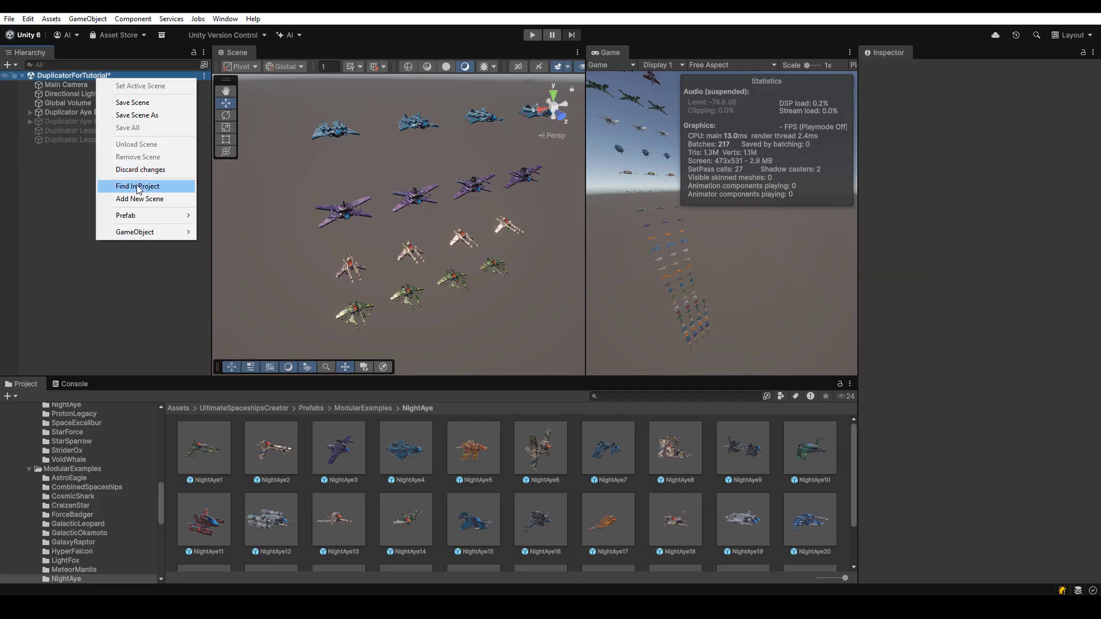
{"action": "left_click", "coordinate": [138, 185]}
{"action": "scroll", "coordinate": [63, 436], "scroll_direction": "up", "scroll_amount": 2}
{"action": "left_click", "coordinate": [69, 443]}
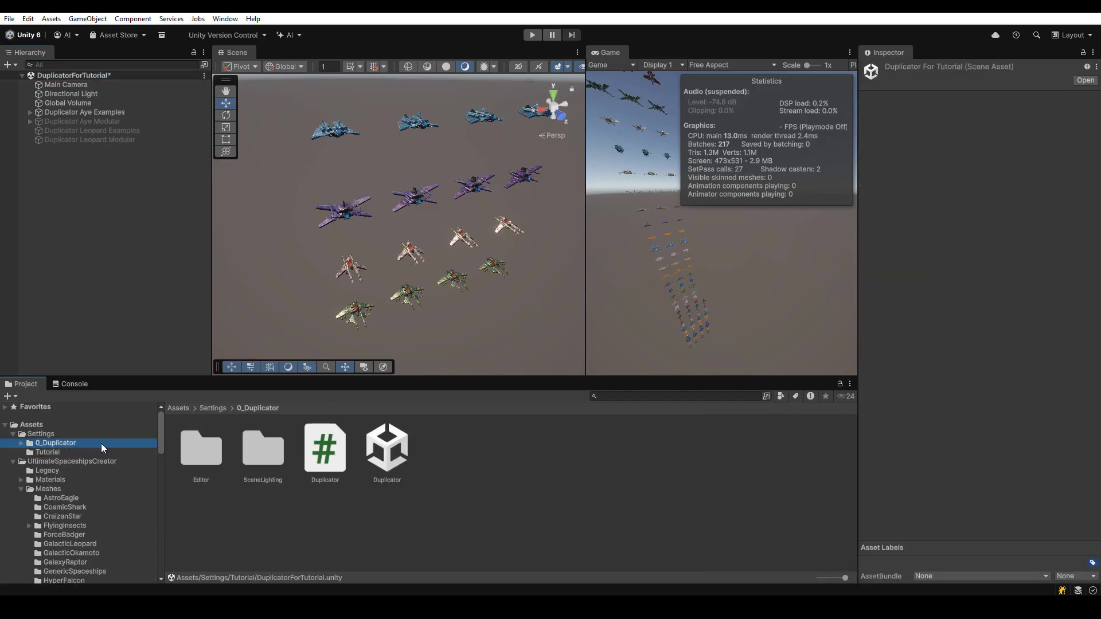
{"action": "double_click", "coordinate": [387, 448]}
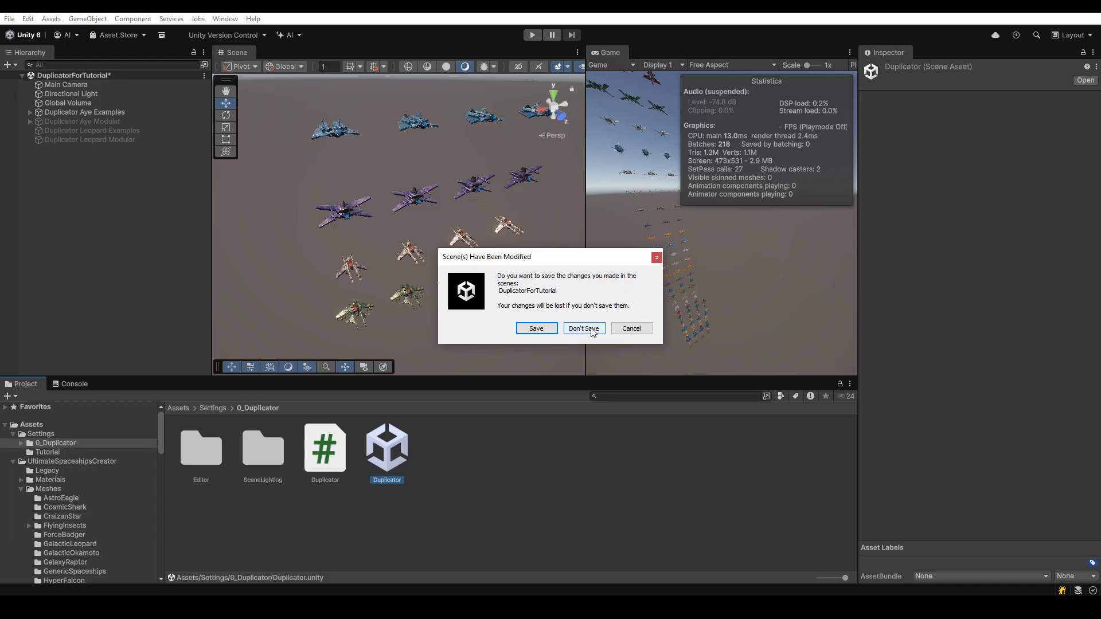
{"action": "left_click", "coordinate": [584, 328]}
Select MeshBaker (0), locate its first object to be combined, NightAye_Cockpit, in the hierarchy, and inspect the parent NightAye6ModularForBaker.
{"action": "left_click", "coordinate": [136, 231]}
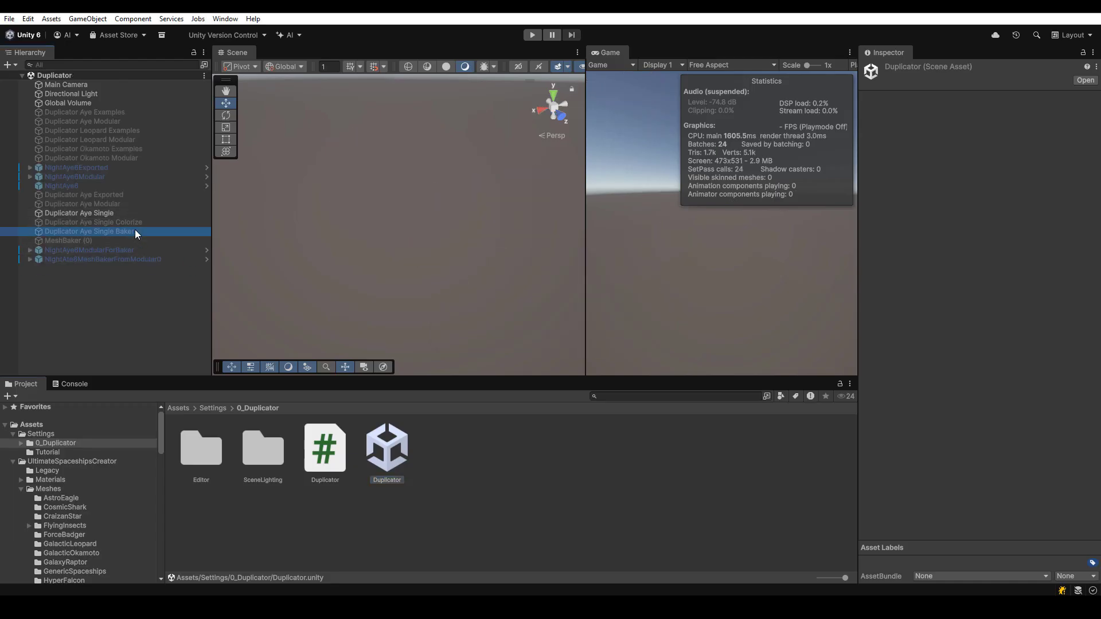
{"action": "left_click", "coordinate": [102, 241]}
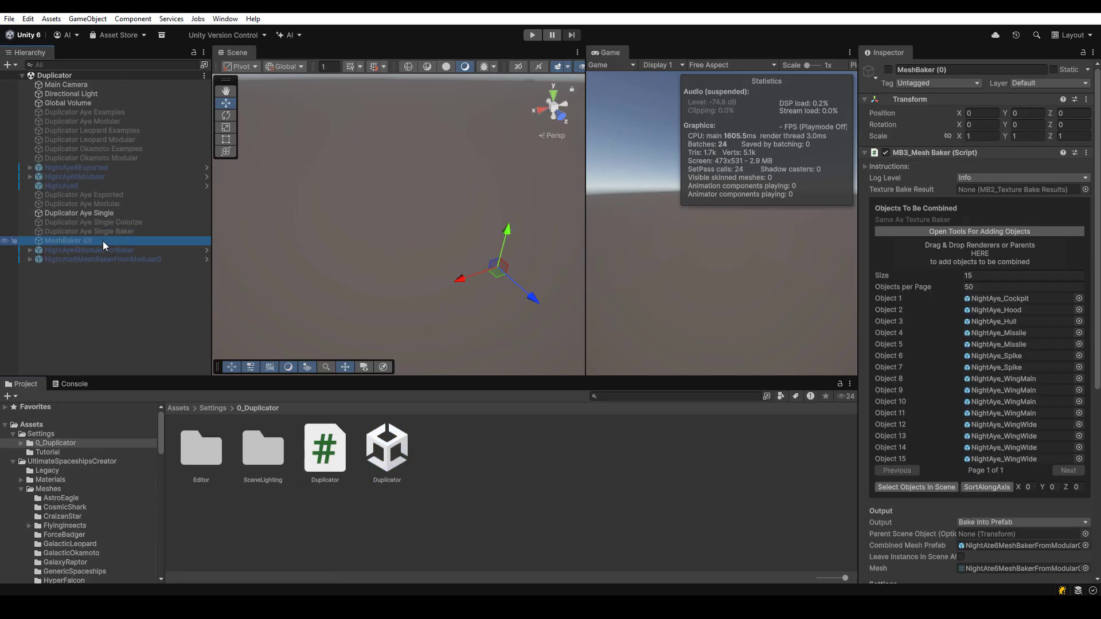
{"action": "left_click", "coordinate": [1000, 300]}
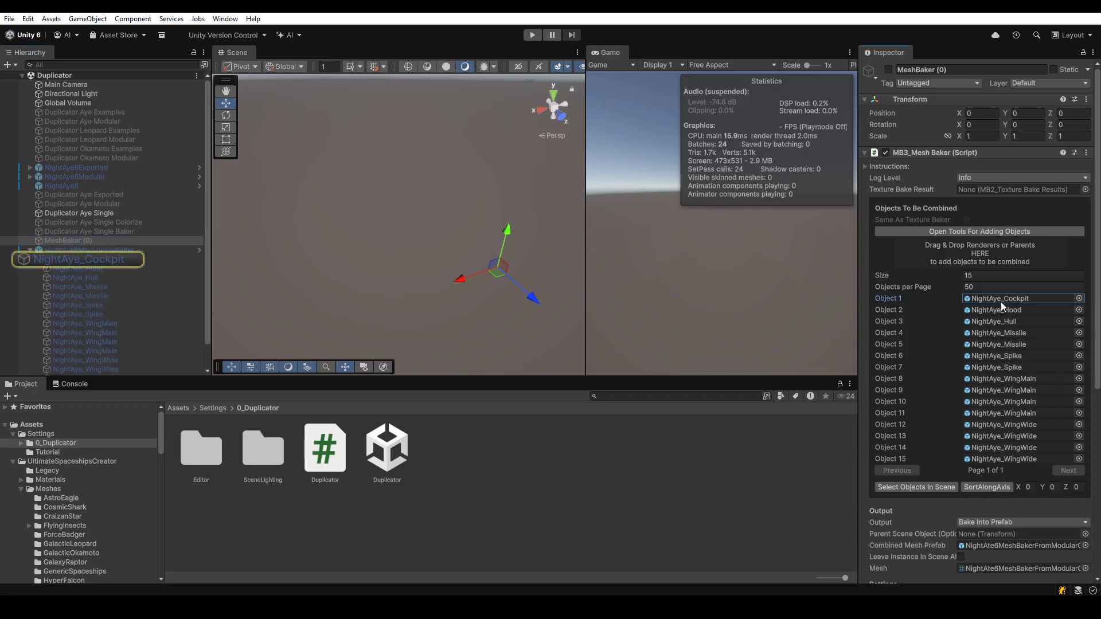
{"action": "left_click", "coordinate": [140, 250]}
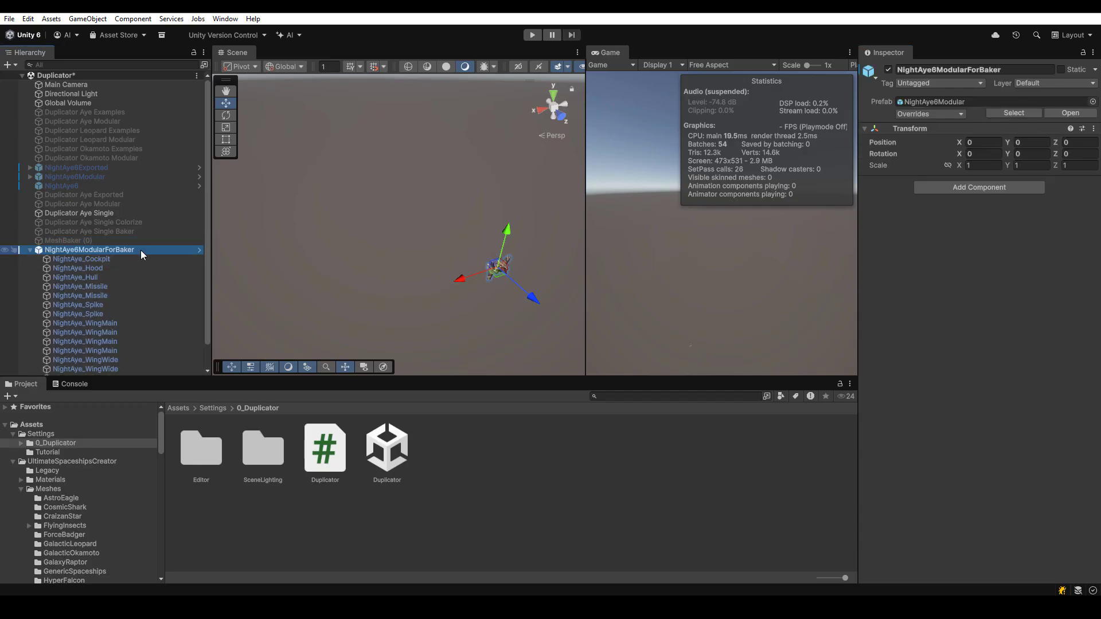
Set the output of the MeshBaker (0) script to Bake Into Scene Object.
{"action": "left_click", "coordinate": [102, 241]}
{"action": "scroll", "coordinate": [982, 366], "scroll_direction": "down", "scroll_amount": 5}
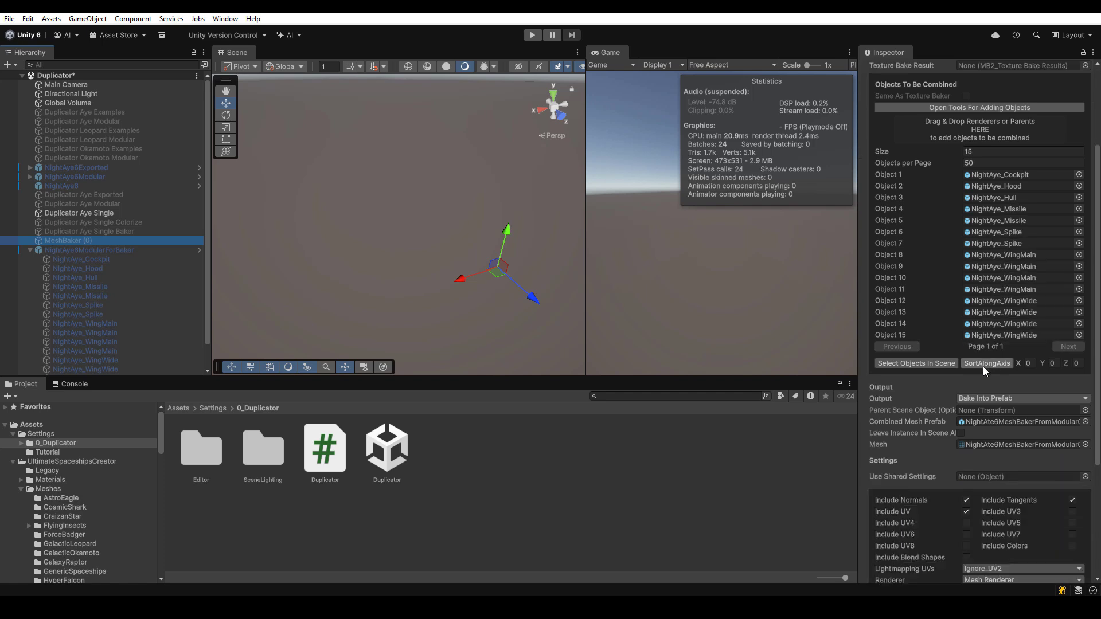
{"action": "left_click", "coordinate": [993, 397]}
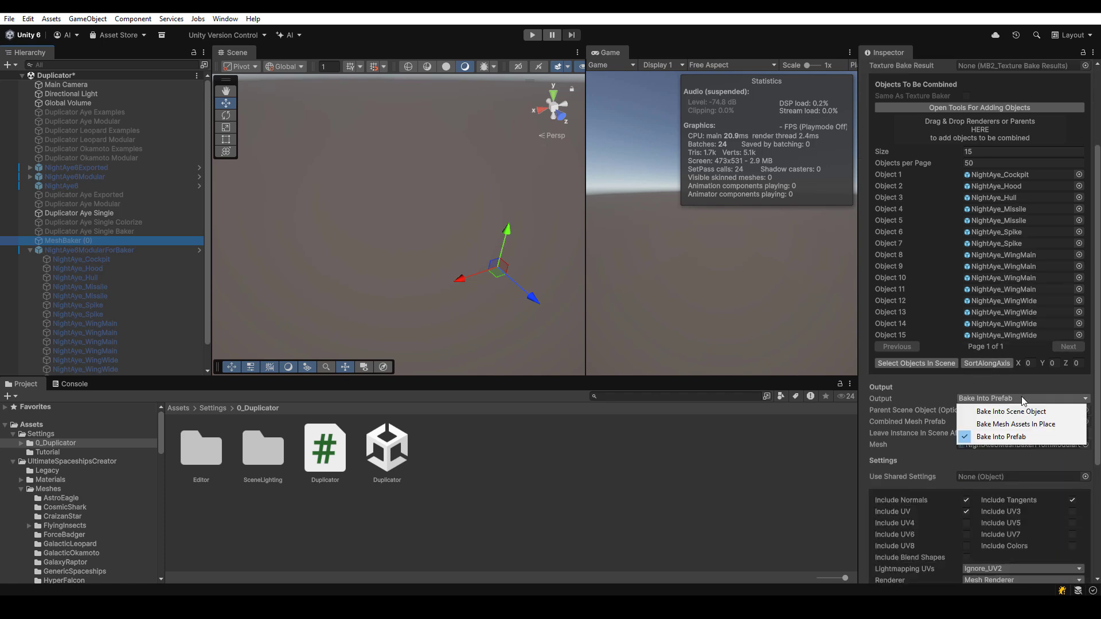
{"action": "left_click", "coordinate": [1023, 415]}
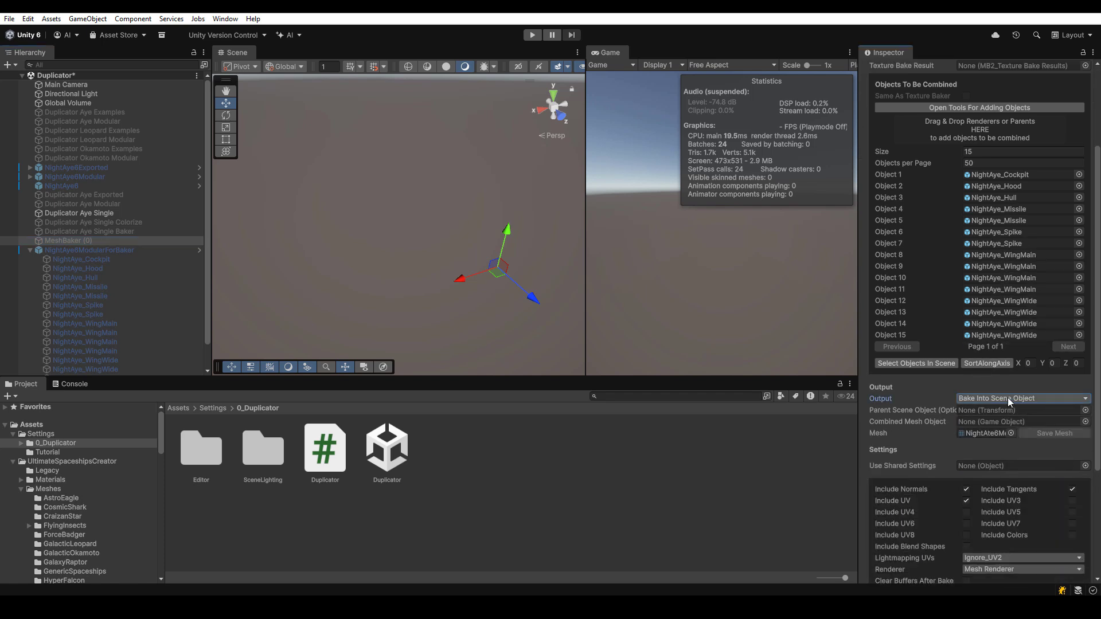